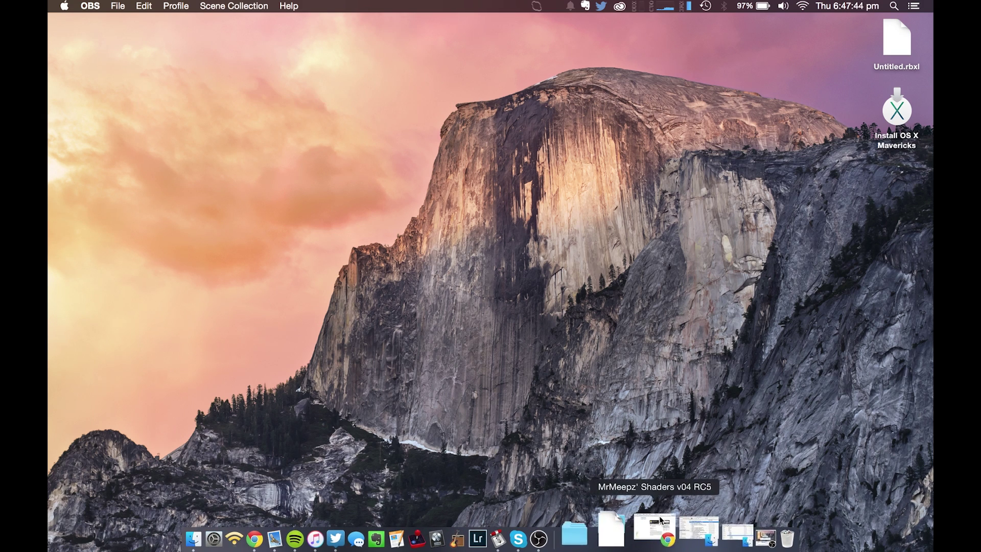
- Restore the minimised browser window and close the two MediaFire tabs
left_click(641, 534)
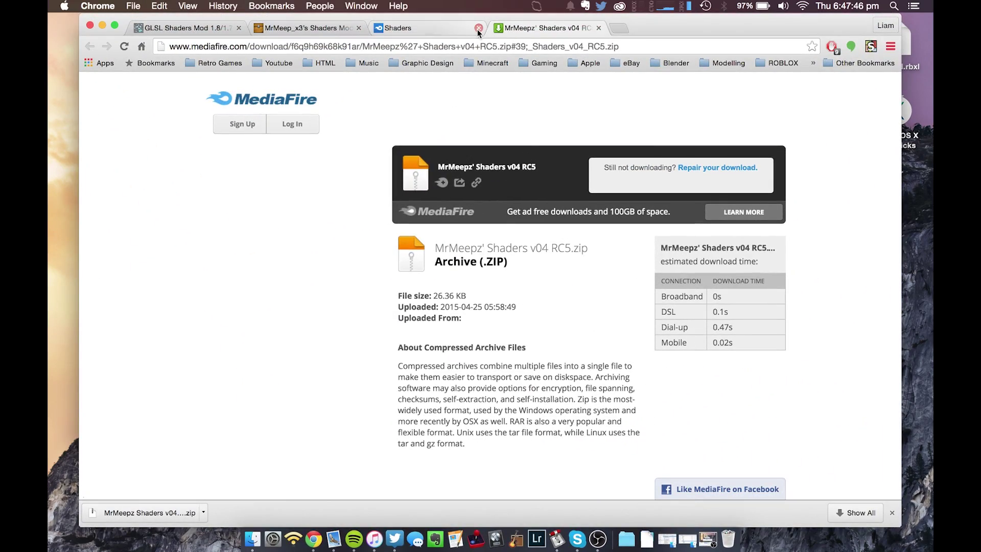
left_click(477, 29)
left_click(477, 29)
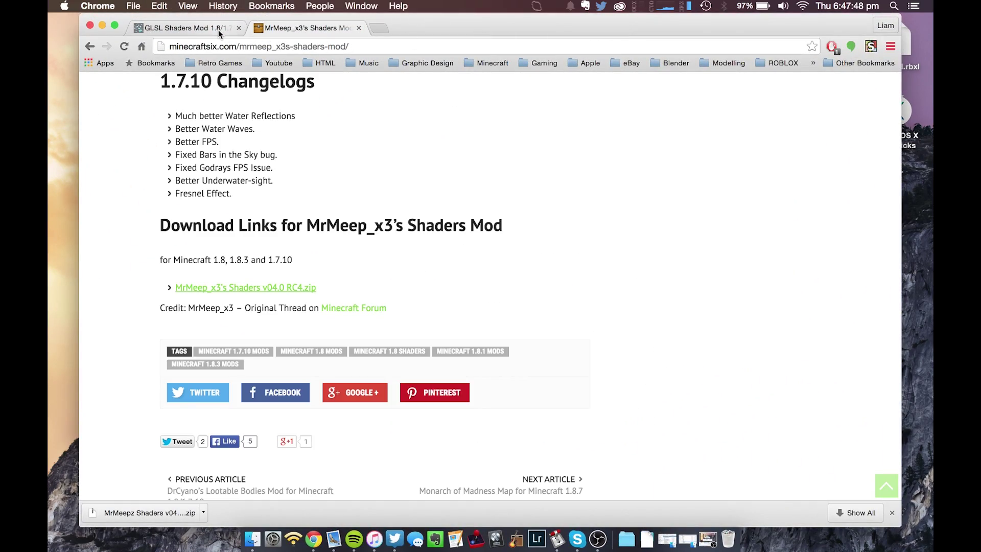
- Close the downloads bar and examine the per-version download links on the 9minecraft GLSL Shaders Mod page
left_click(219, 30)
scroll(363, 153, "up", 10)
scroll(363, 152, "up", 10)
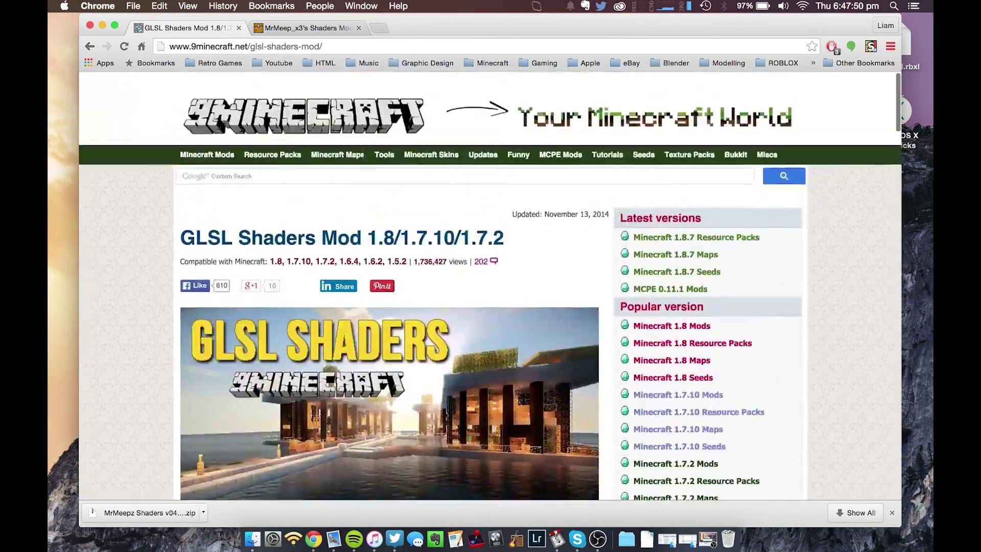
left_click(891, 512)
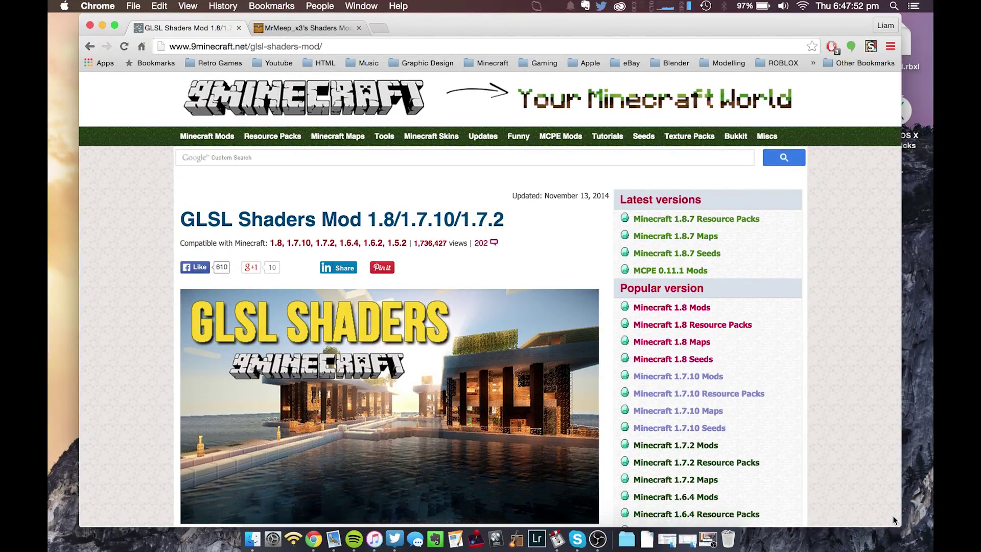
scroll(285, 291, "down", 20)
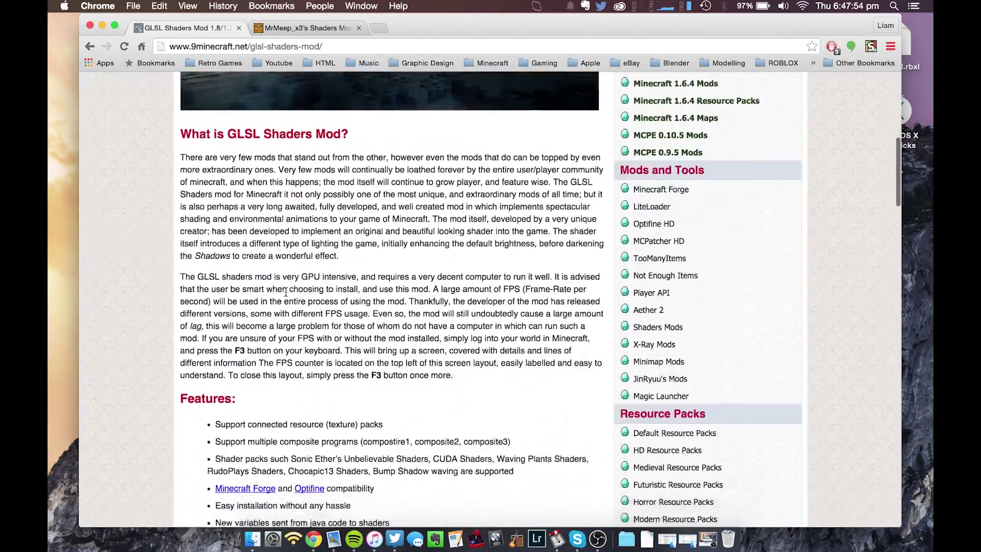
scroll(285, 292, "down", 15)
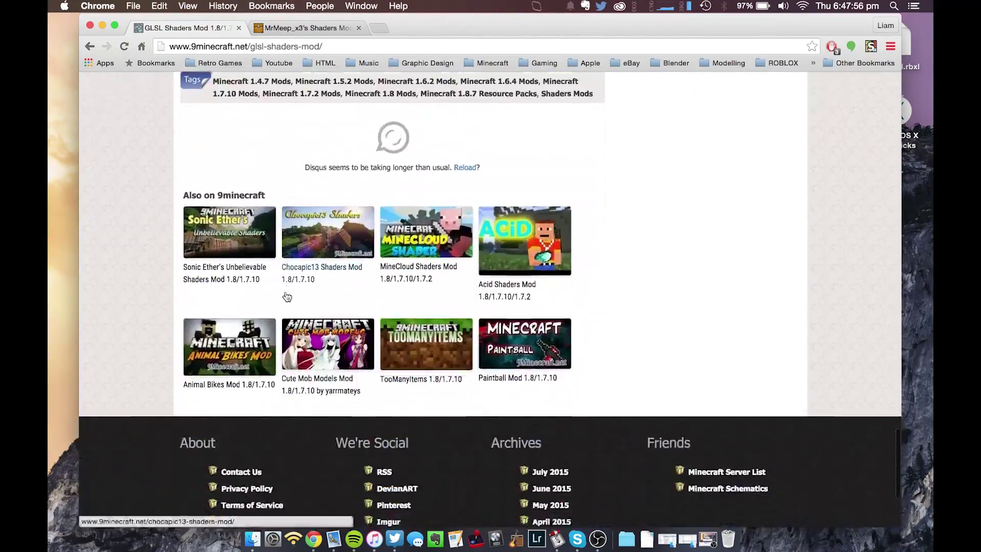
scroll(285, 297, "up", 8)
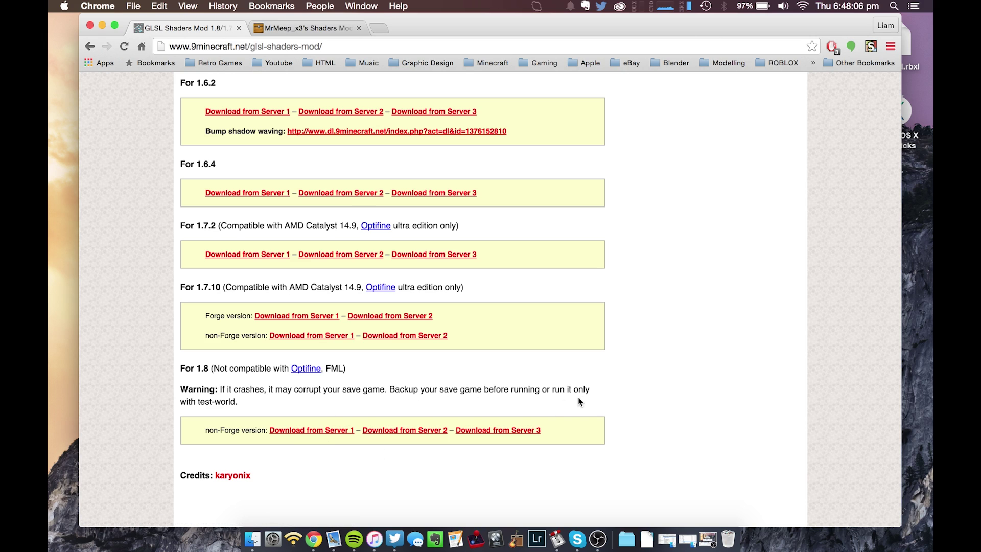
- Look through the shader zip versions in the MediaFire folder linked from the MrMeep_x3's Shaders Mod page, and close that folder
left_click(302, 32)
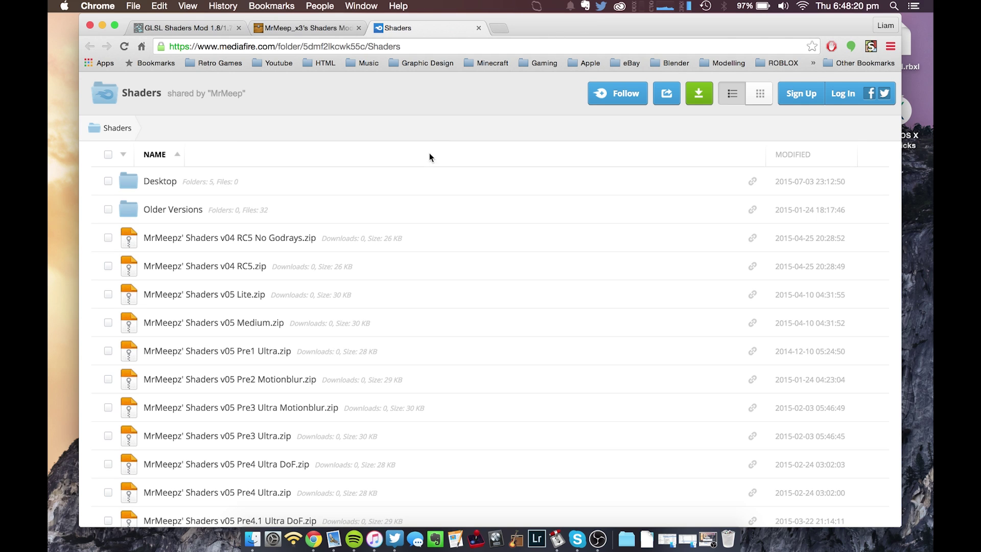
scroll(254, 247, "down", 4)
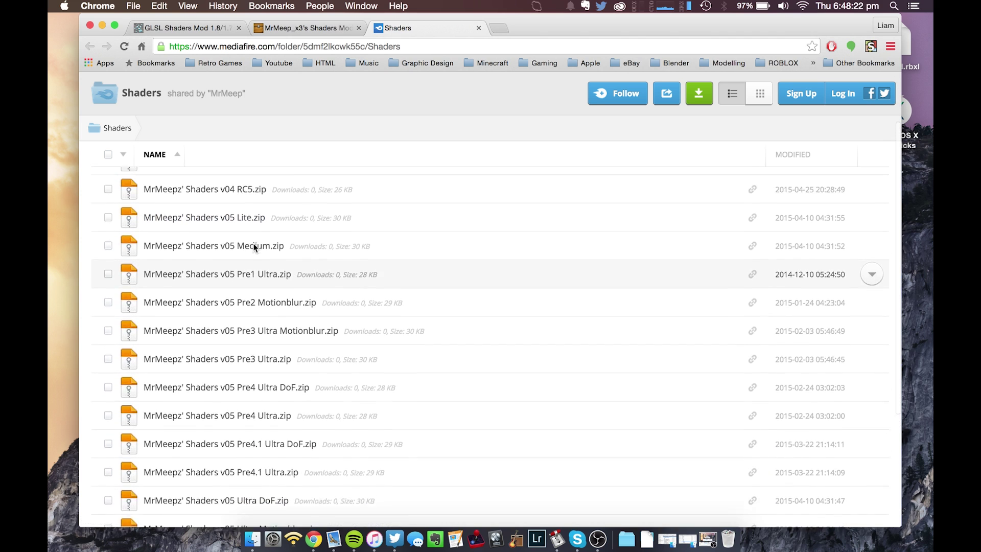
scroll(253, 247, "up", 4)
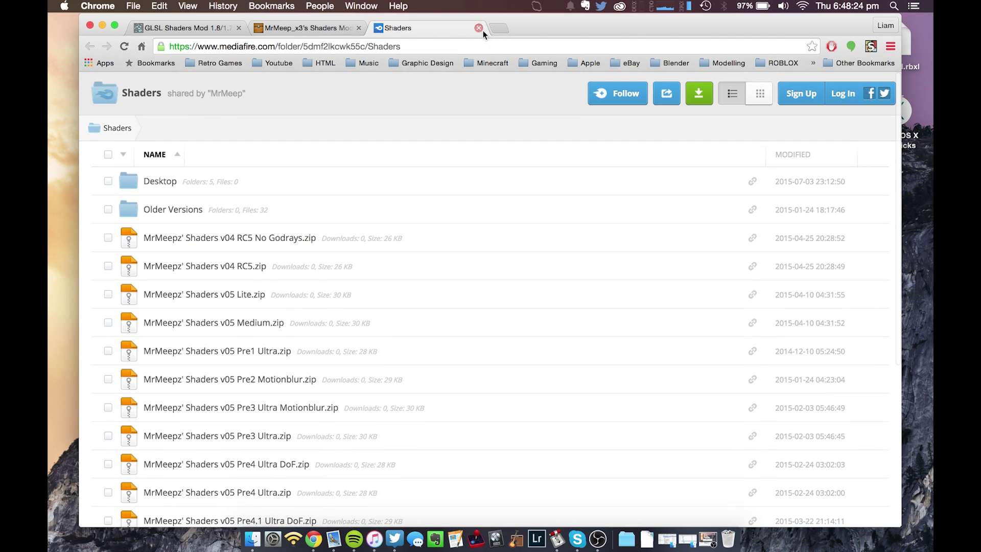
left_click(478, 28)
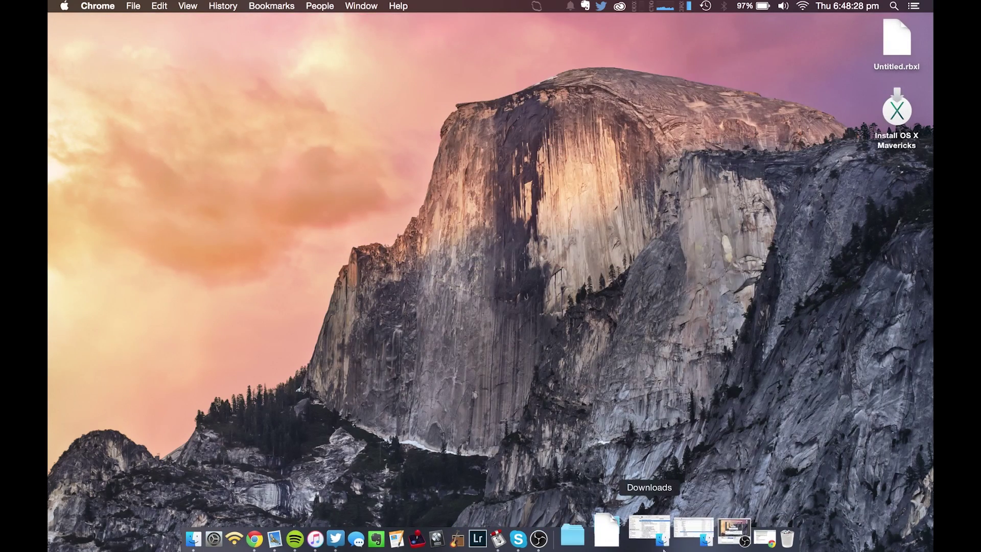
- Launch GLSL-Shaders-Mod-1.8-Installer (1).jar from the Downloads folder and minimise the Downloads window
left_click(661, 533)
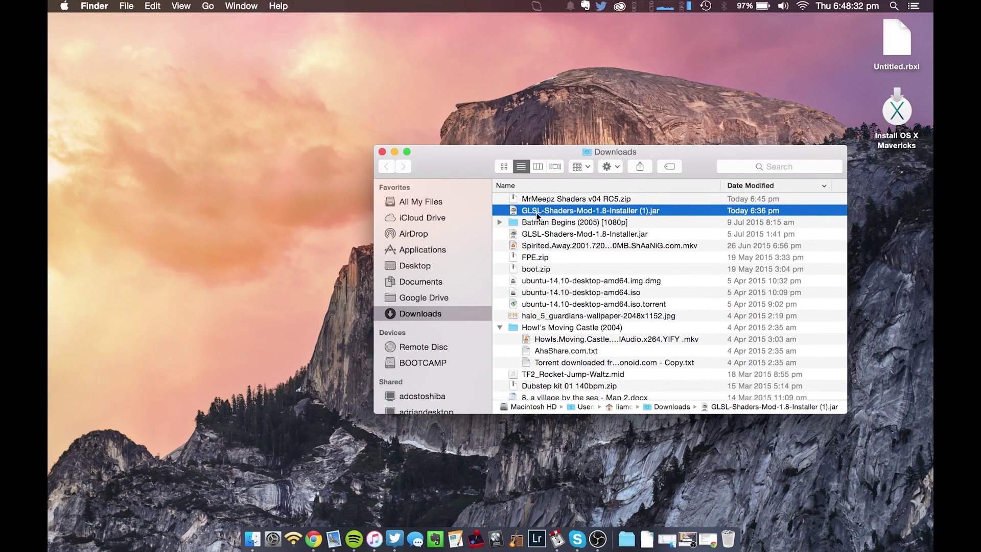
double_click(537, 216)
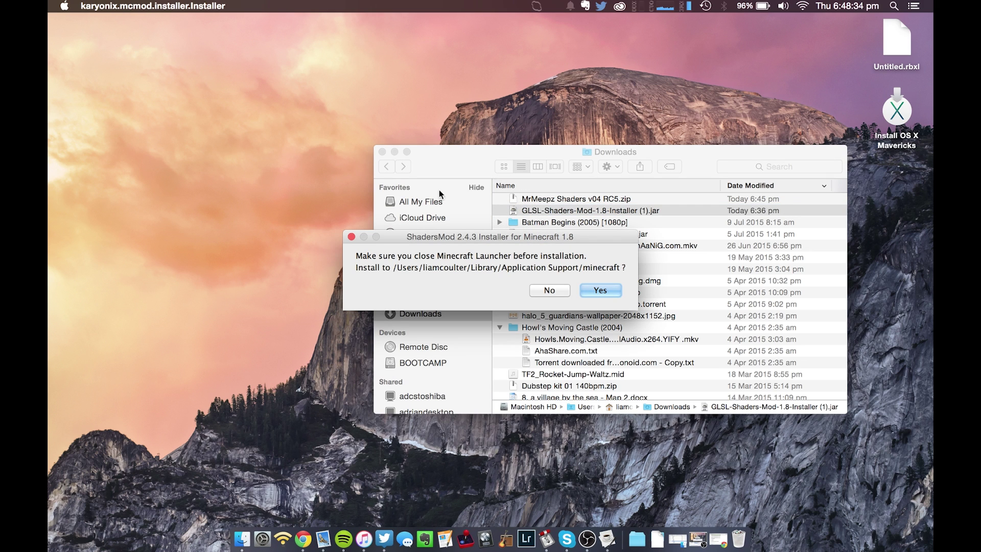
left_click(394, 152)
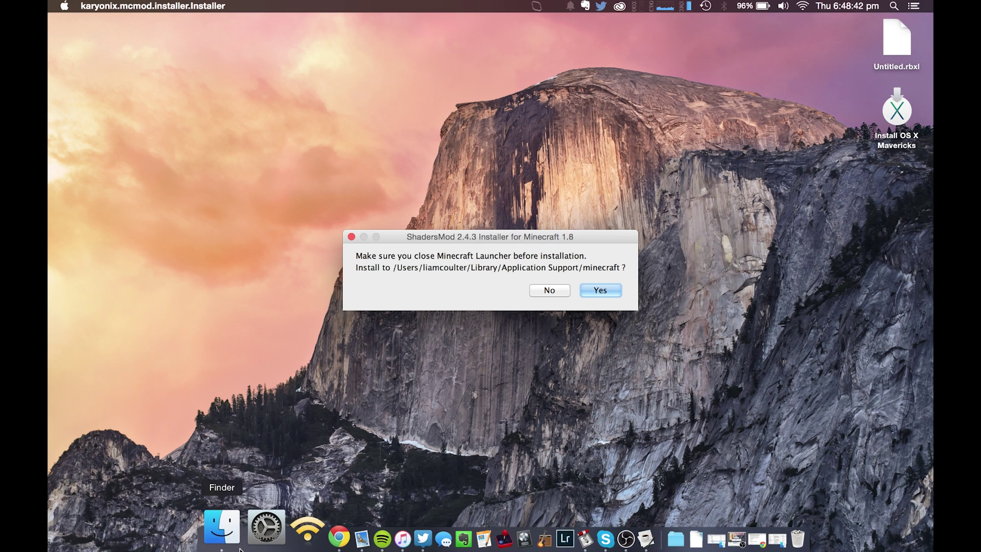
- Check the allowed app download sources in the Security & Privacy preferences, and decline the ShadersMod installation
left_click(261, 529)
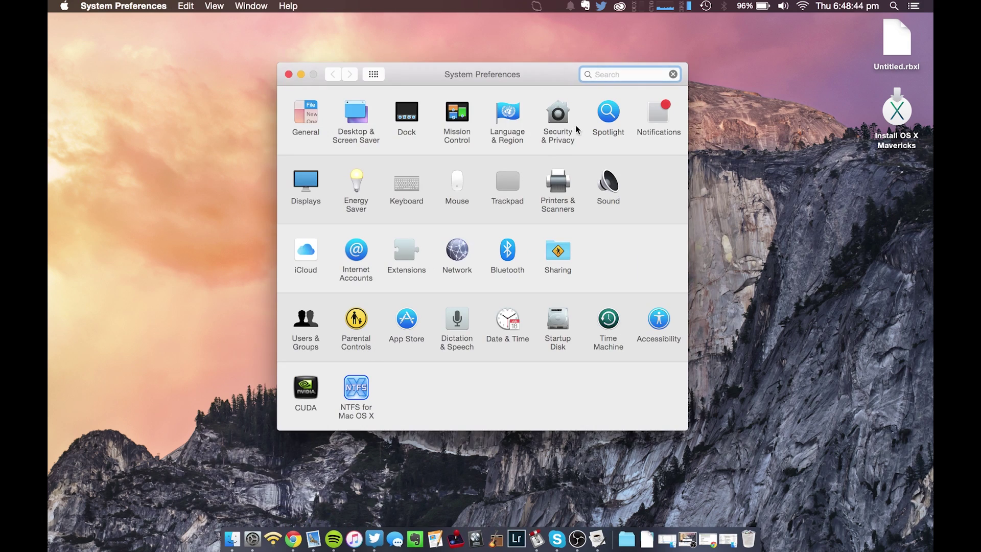
left_click(565, 119)
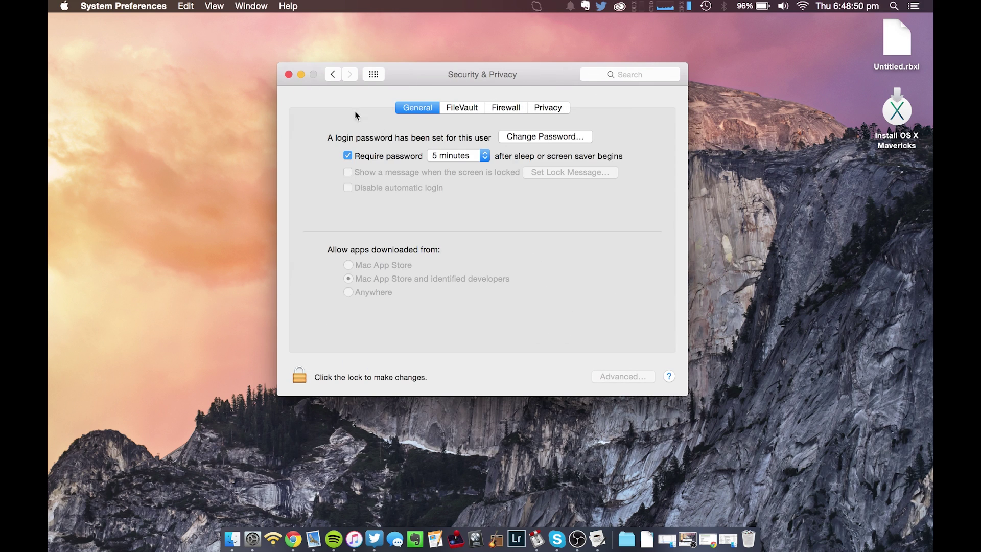
left_click(289, 74)
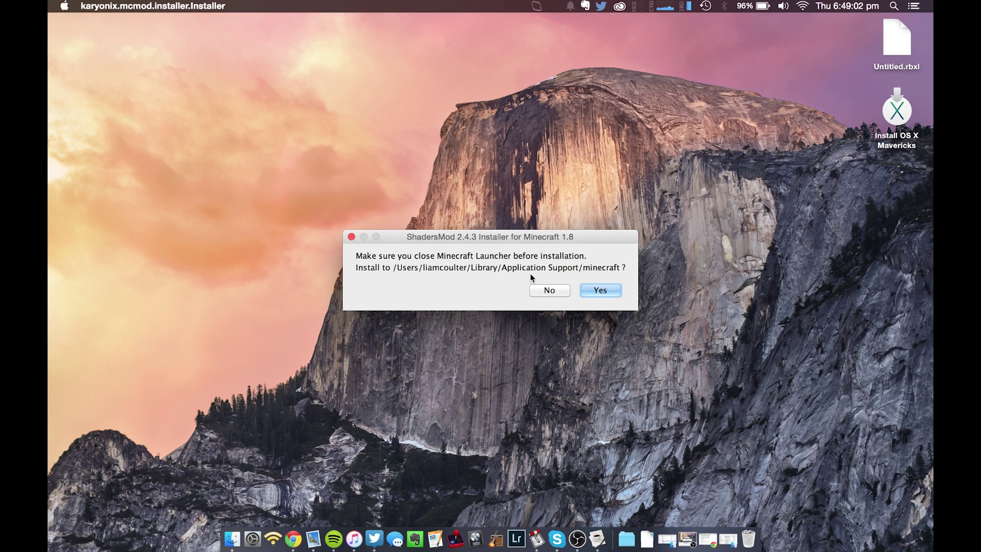
left_click(550, 291)
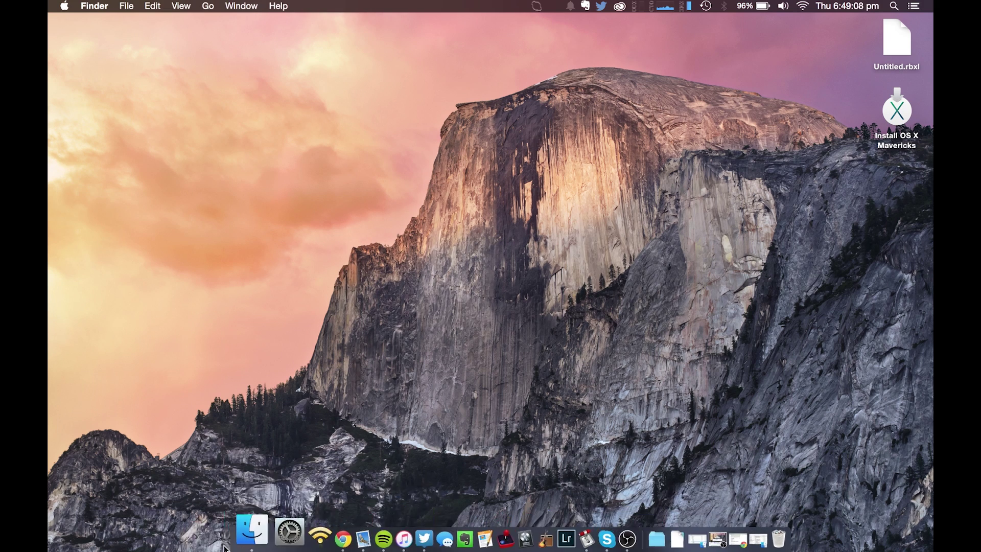
- Open a new Finder window and go to the user's hidden Library folder
right_click(252, 542)
left_click(285, 393)
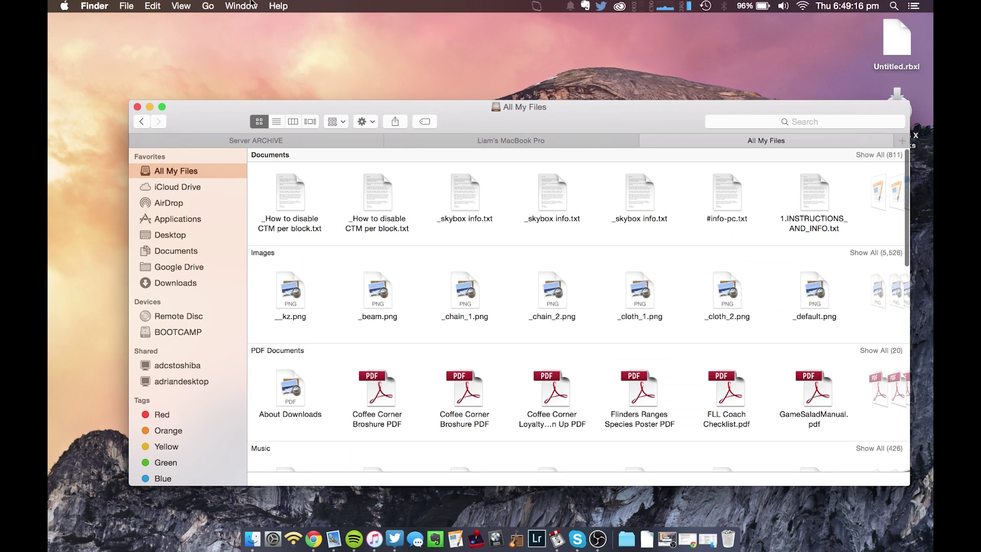
left_click(208, 5)
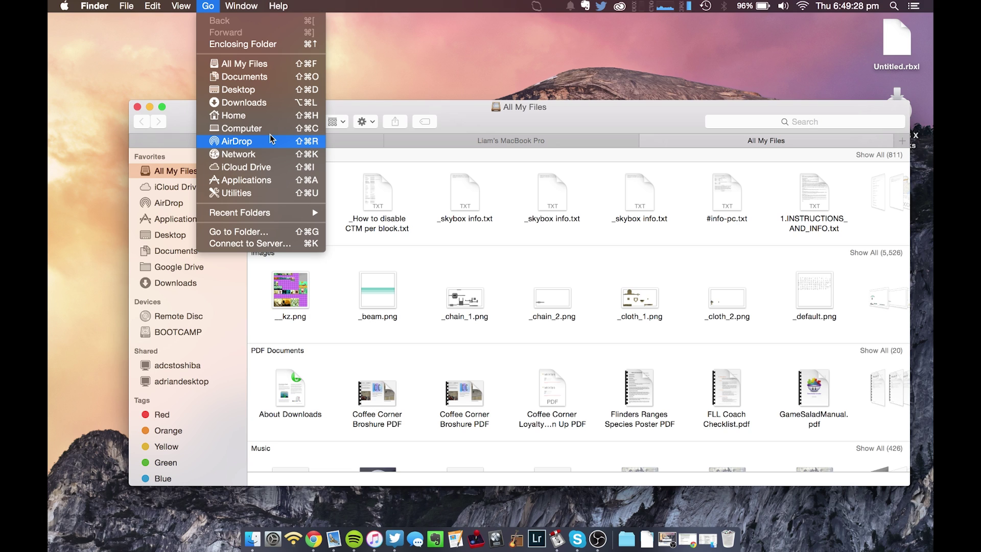
key("alt")
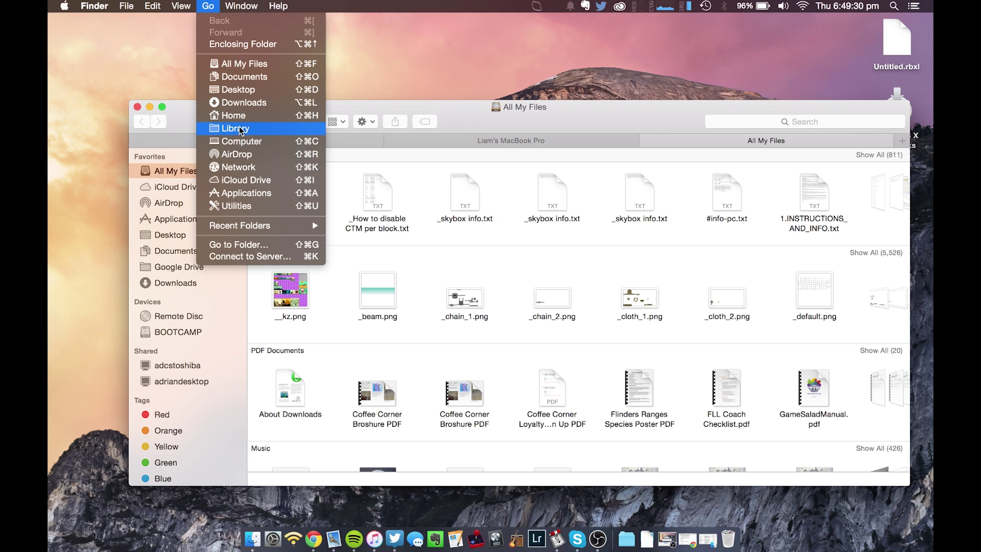
key("alt")
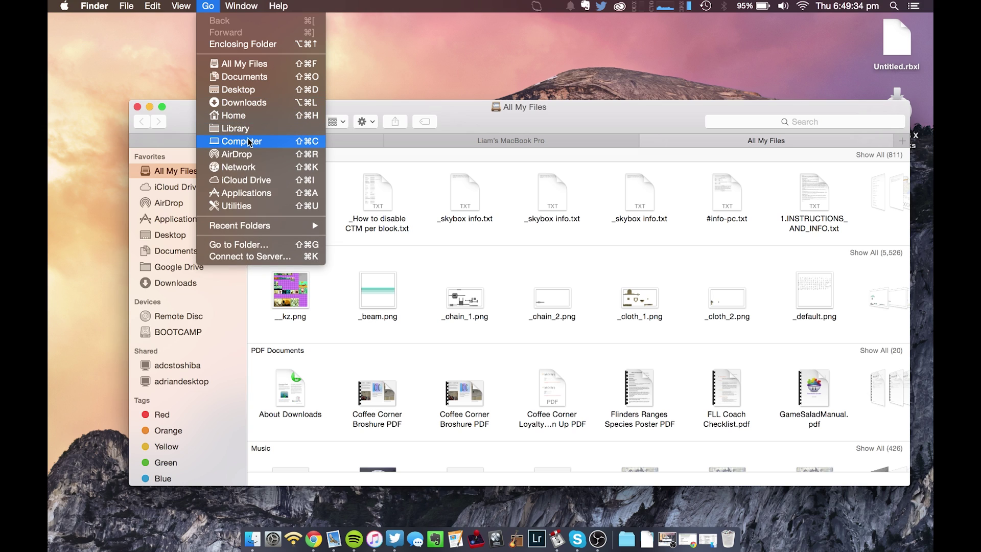
key("alt")
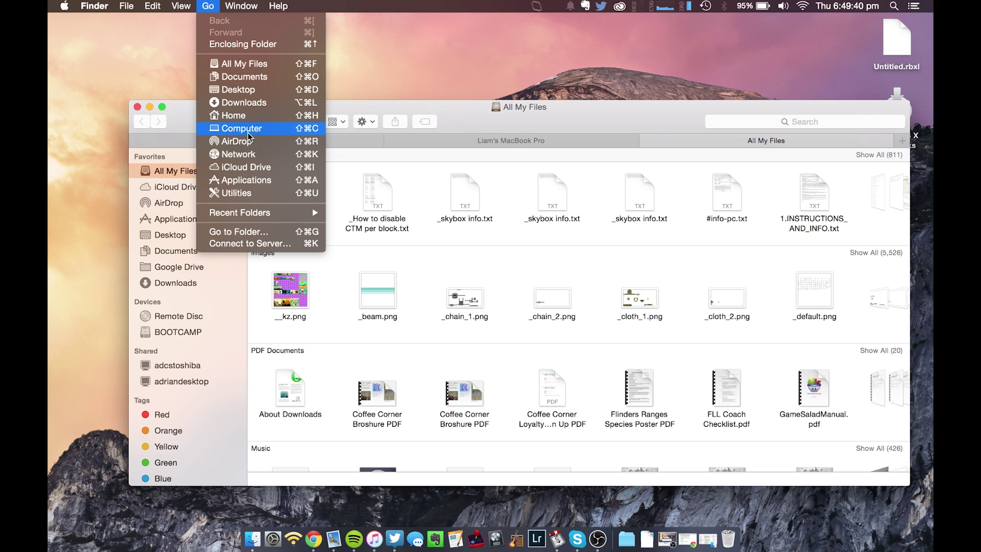
key("alt")
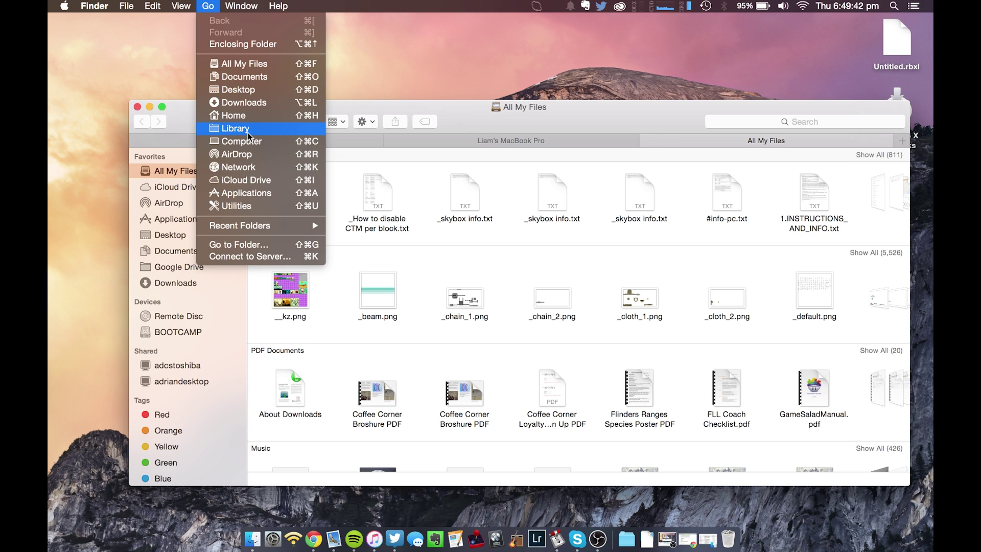
left_click(247, 131)
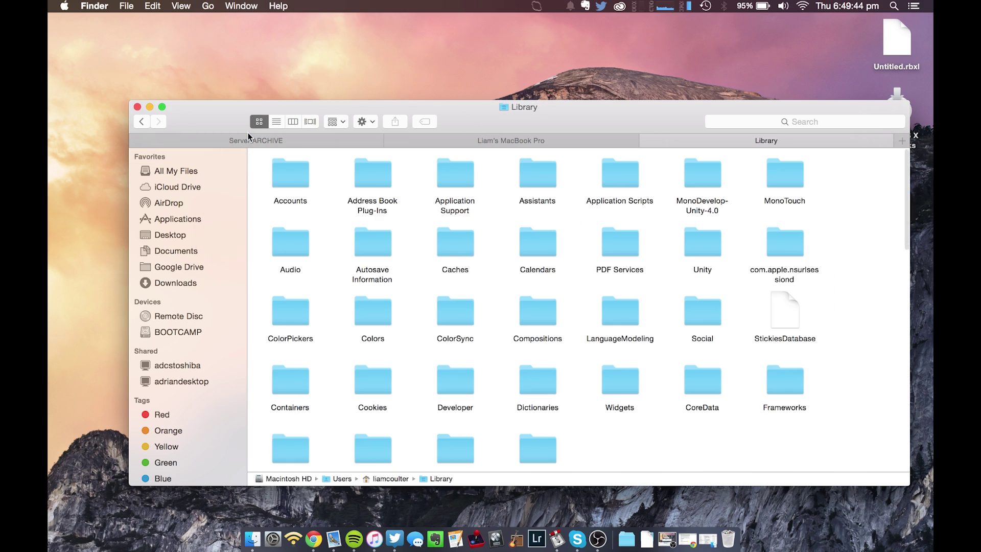
- Open the minecraft folder inside Application Support and dismiss the iCloud Keychain notification
scroll(439, 244, "down", 2)
scroll(439, 243, "up", 2)
double_click(443, 174)
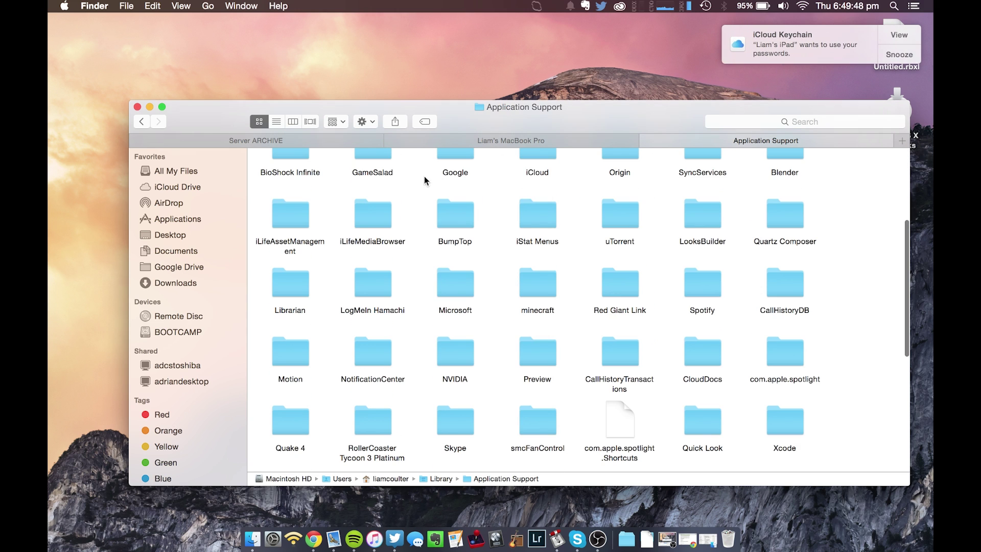
scroll(419, 182, "up", 2)
scroll(416, 185, "up", 3)
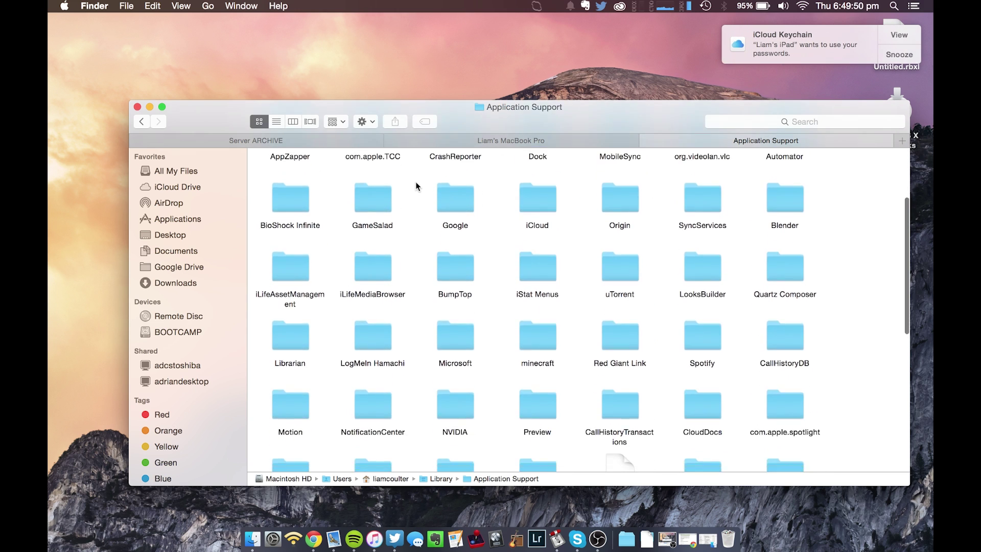
double_click(545, 336)
double_click(545, 336)
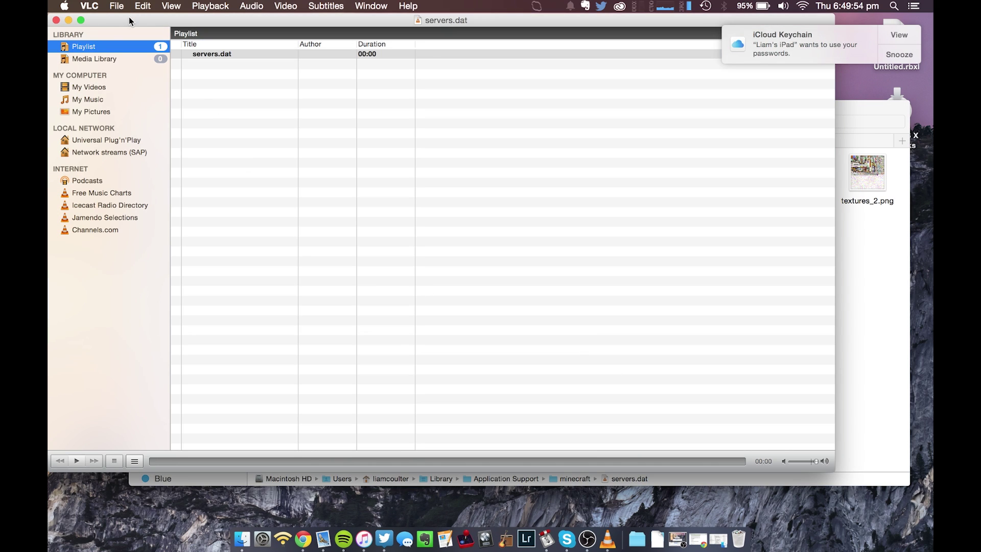
key("super+q")
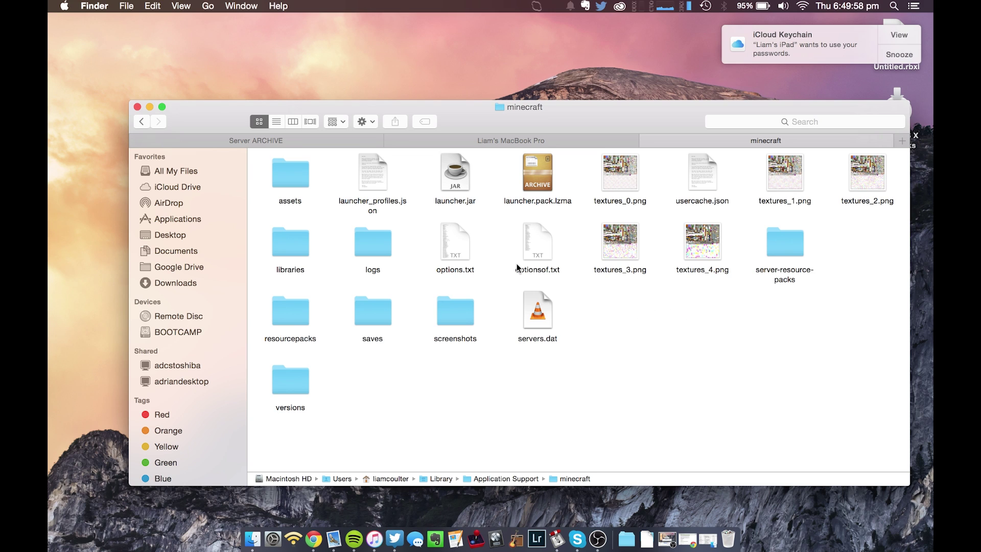
left_click_drag(783, 42, 930, 25)
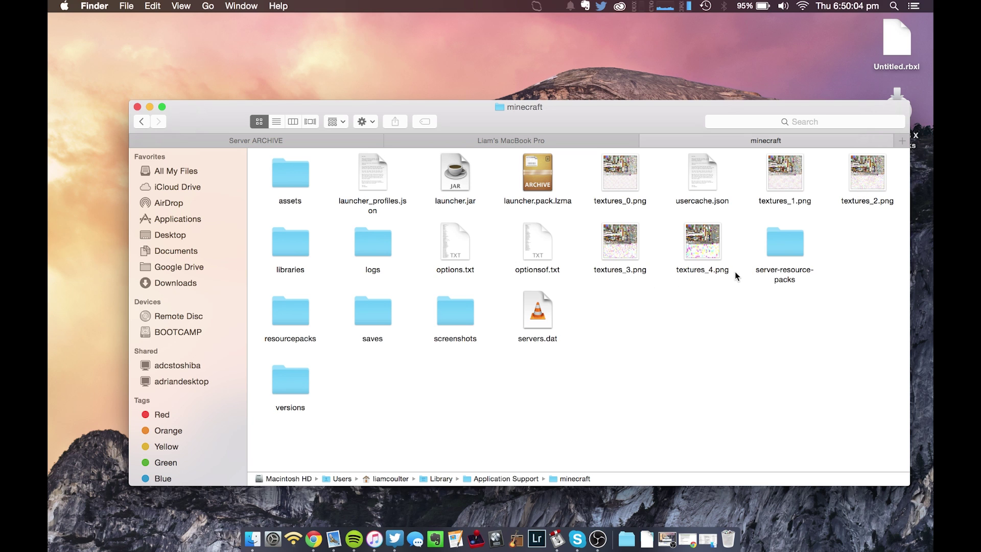
- Minimise the Finder window and start the Minecraft launcher by searching for "mine"
left_click(148, 108)
key("super+space")
type("mine")
key("Return")
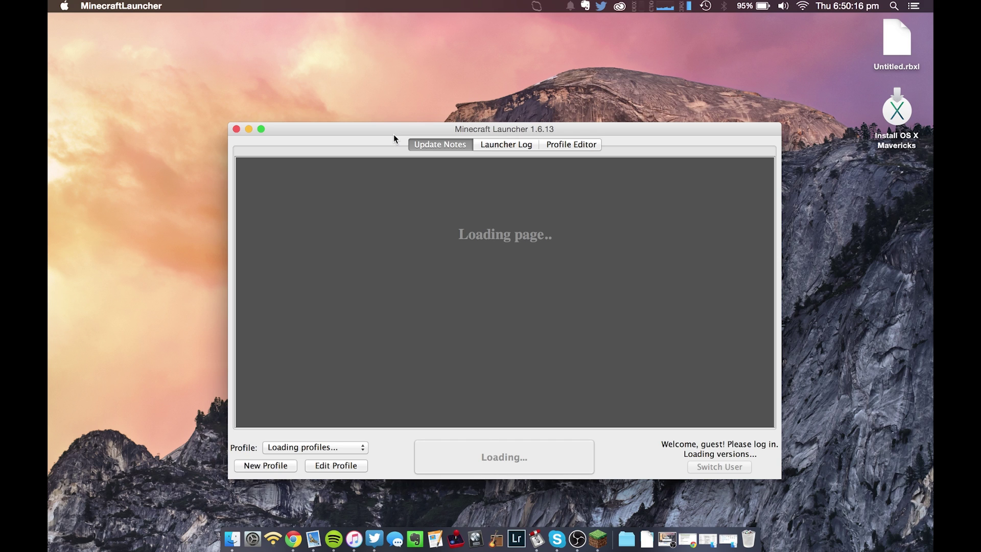
- Run Minecraft once with the 1.8-ShadersMod profile and quit the game from its title screen
left_click_drag(394, 134, 381, 105)
left_click(269, 422)
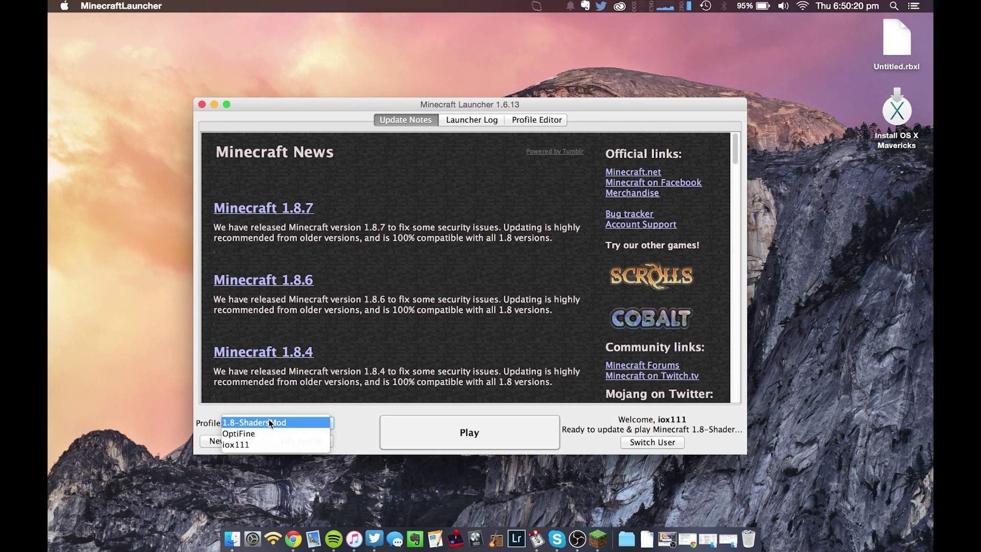
left_click(269, 421)
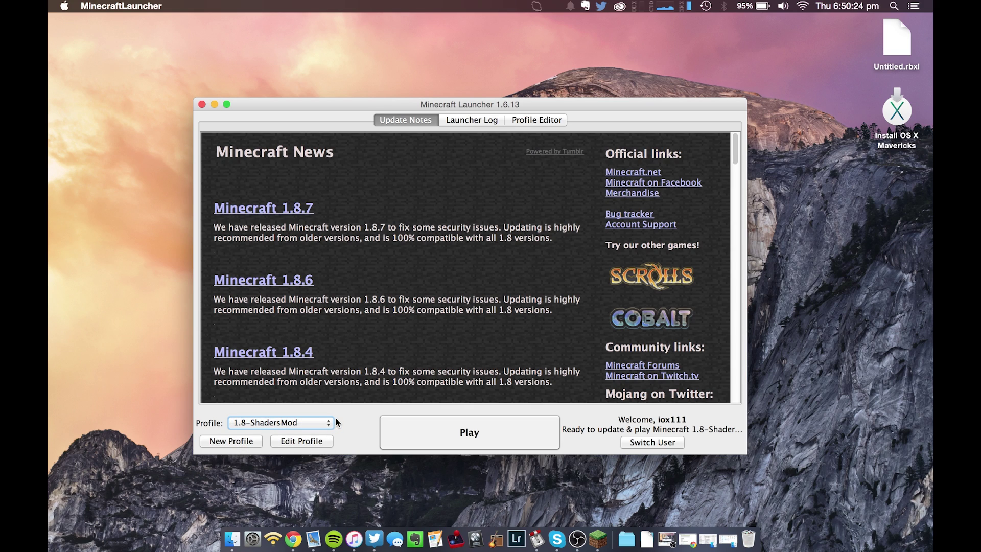
left_click(487, 435)
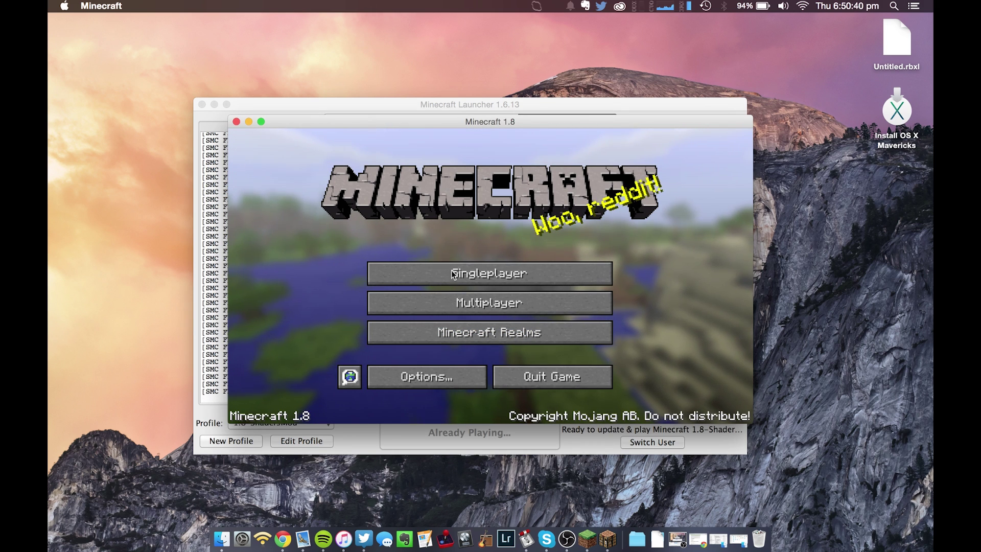
left_click(569, 377)
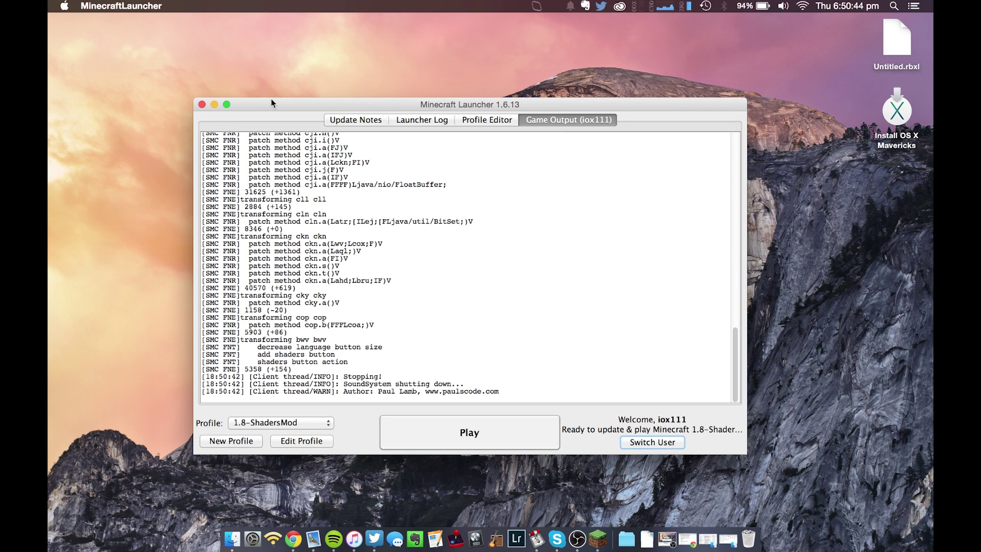
- Quit the Minecraft launcher, restore the minimised minecraft folder window and open its shaderpacks folder
key("super+q")
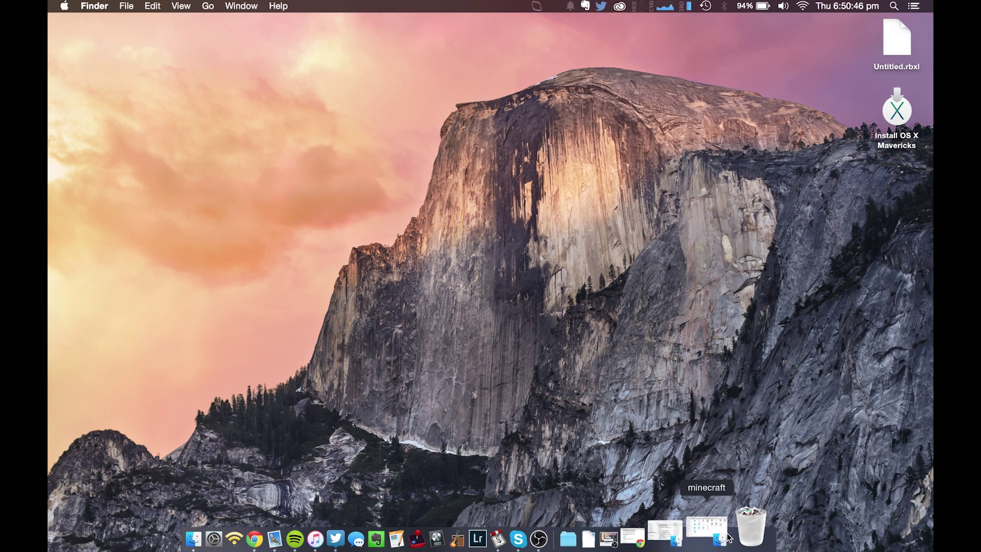
left_click(728, 535)
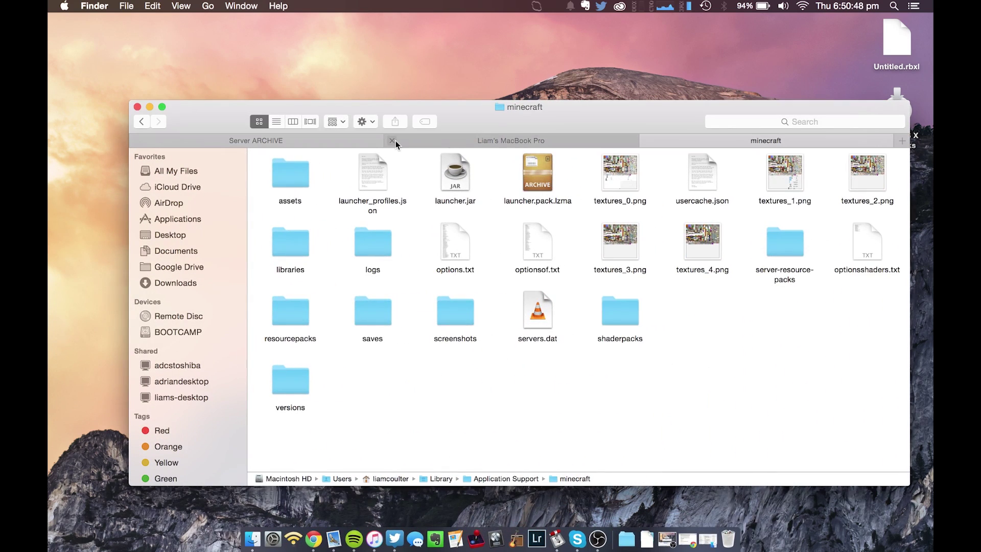
left_click(141, 123)
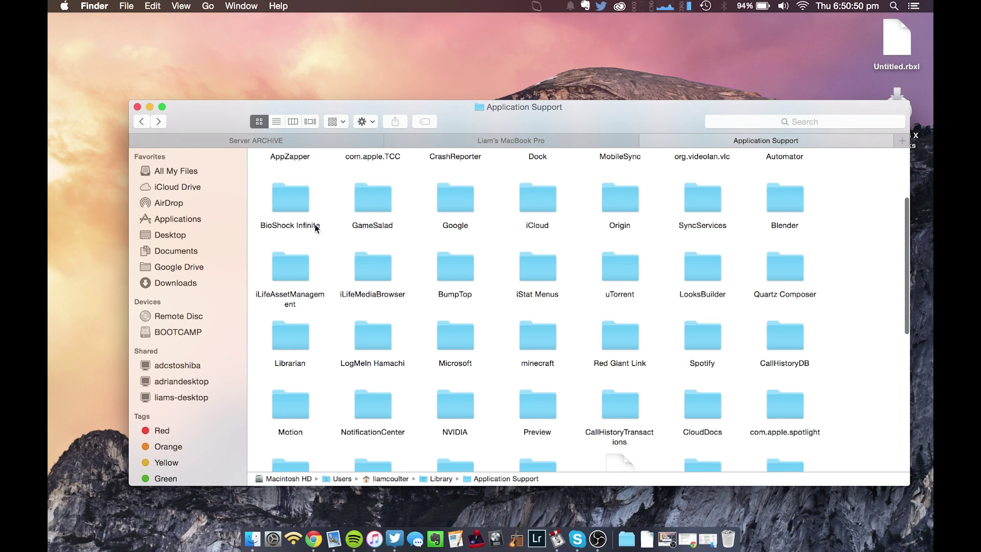
double_click(519, 333)
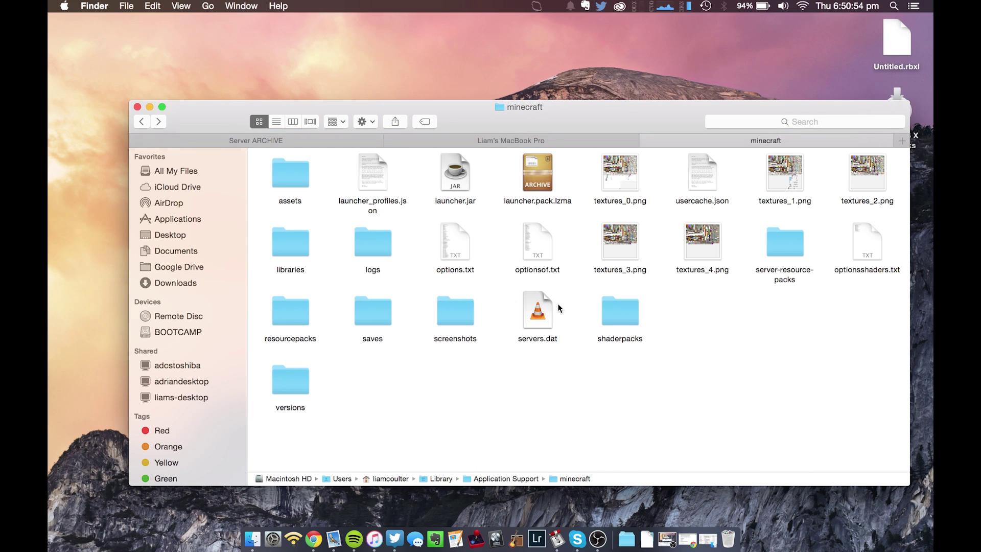
double_click(616, 313)
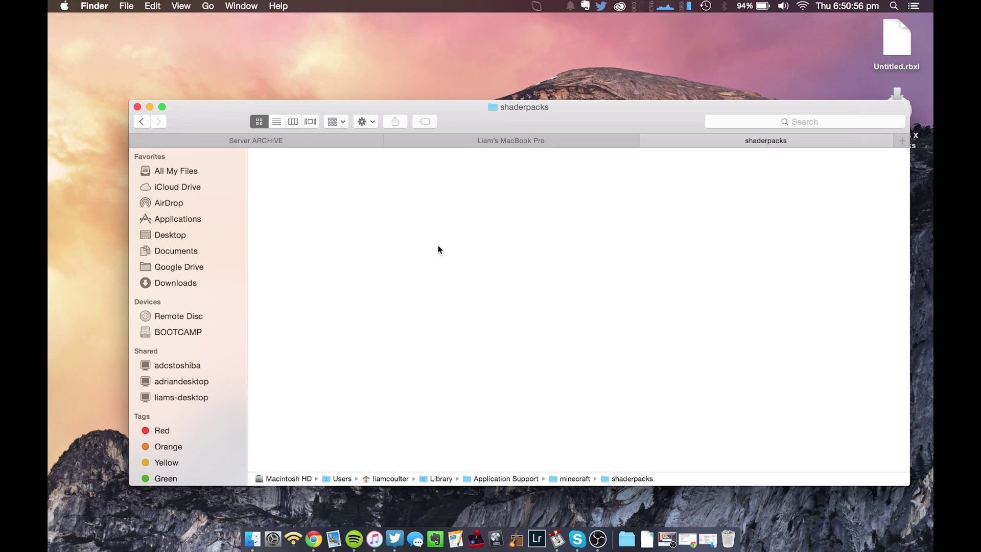
- Close the Server ARCHIVE tab in the Finder window
left_click(493, 142)
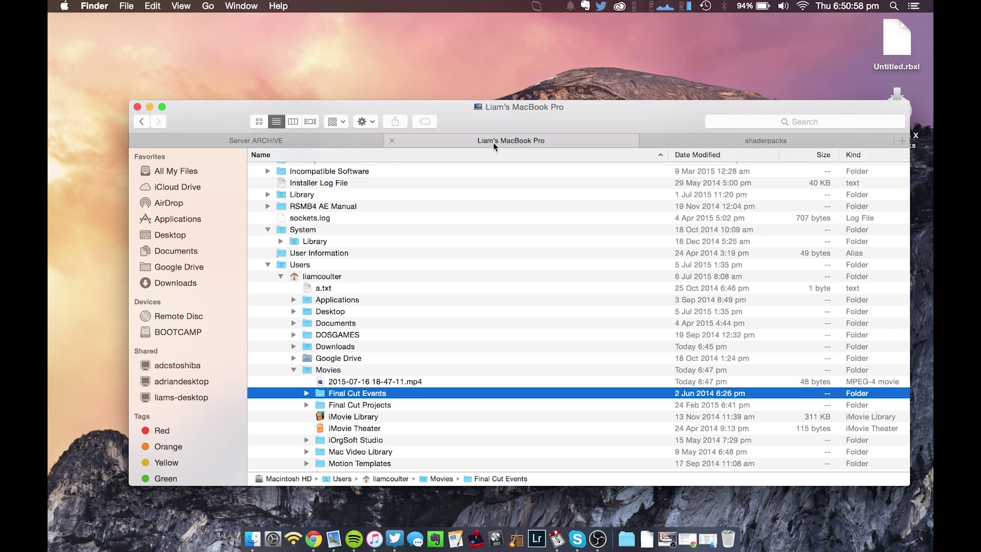
left_click(317, 140)
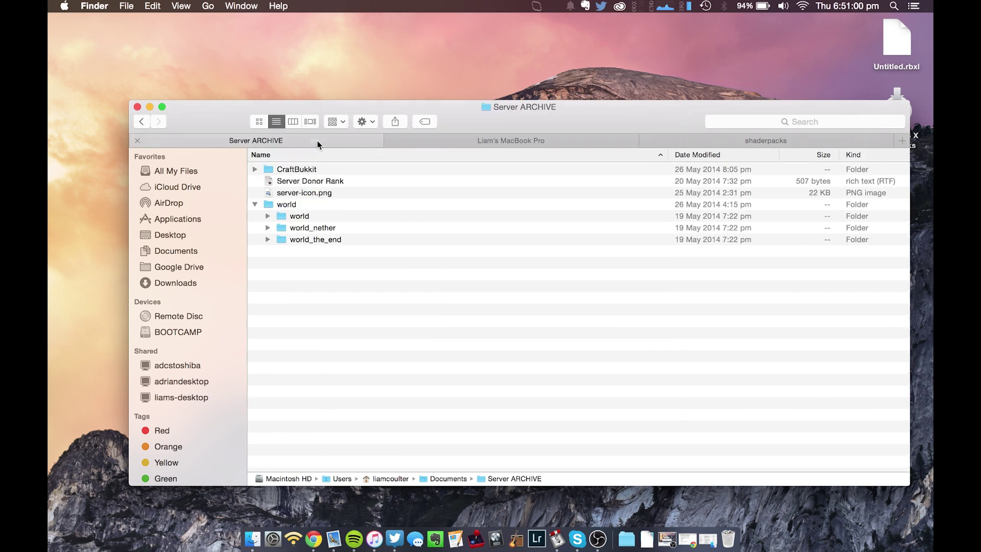
left_click(137, 143)
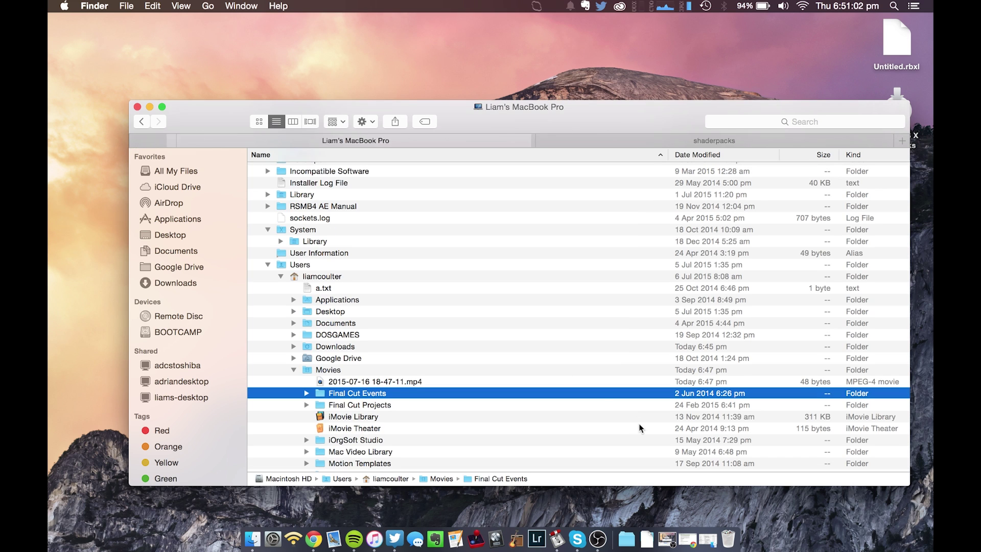
- Restore the minimised Downloads window and copy the file "MrMeepz Shaders v04 RC5.zip"
left_click(707, 537)
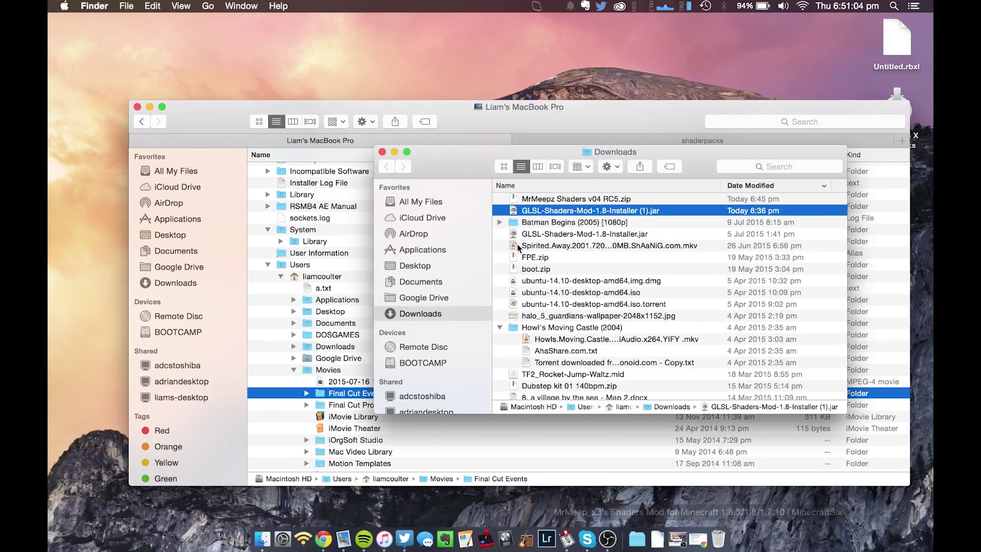
left_click(583, 198)
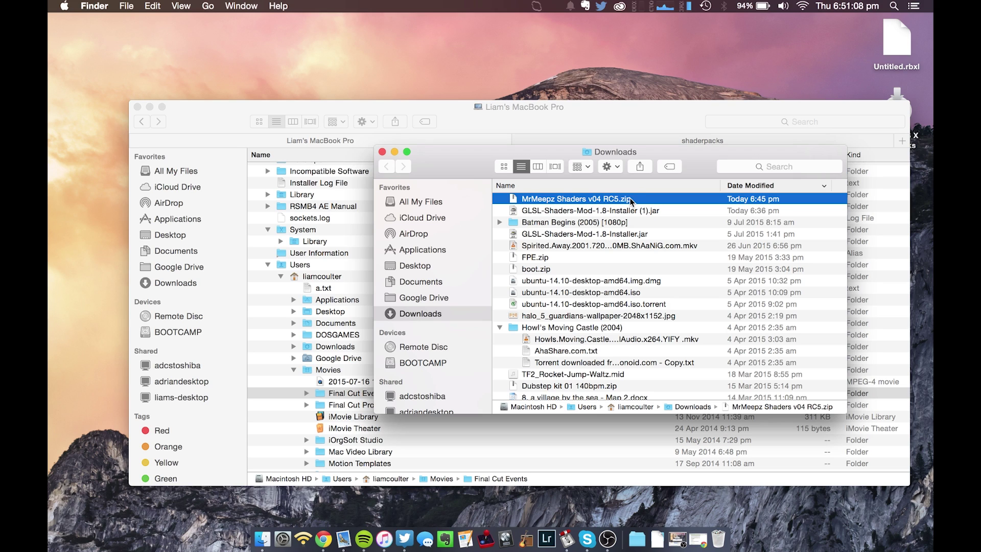
scroll(631, 201, "up", 1)
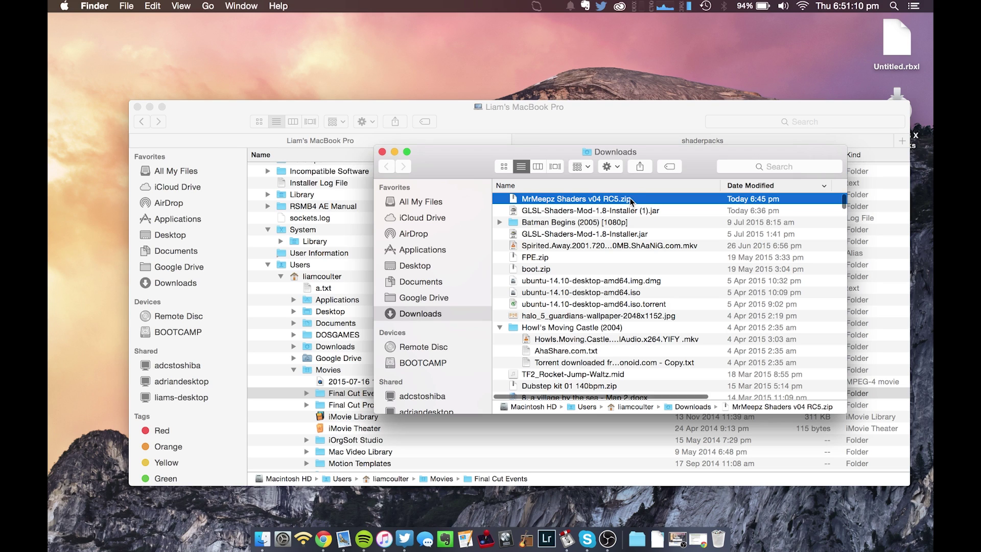
right_click(632, 201)
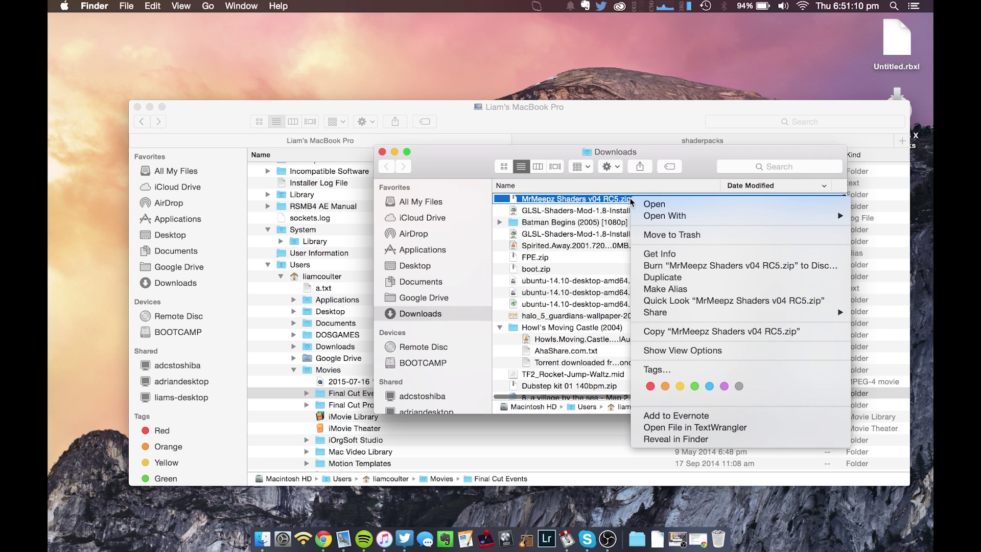
left_click(682, 332)
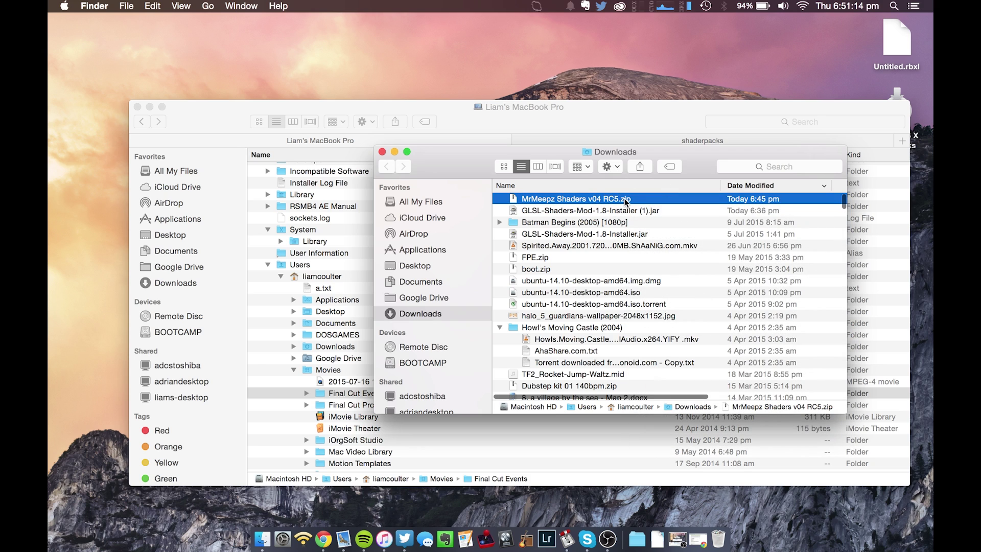
- Paste the copied shader pack zip into the shaderpacks folder
left_click(641, 129)
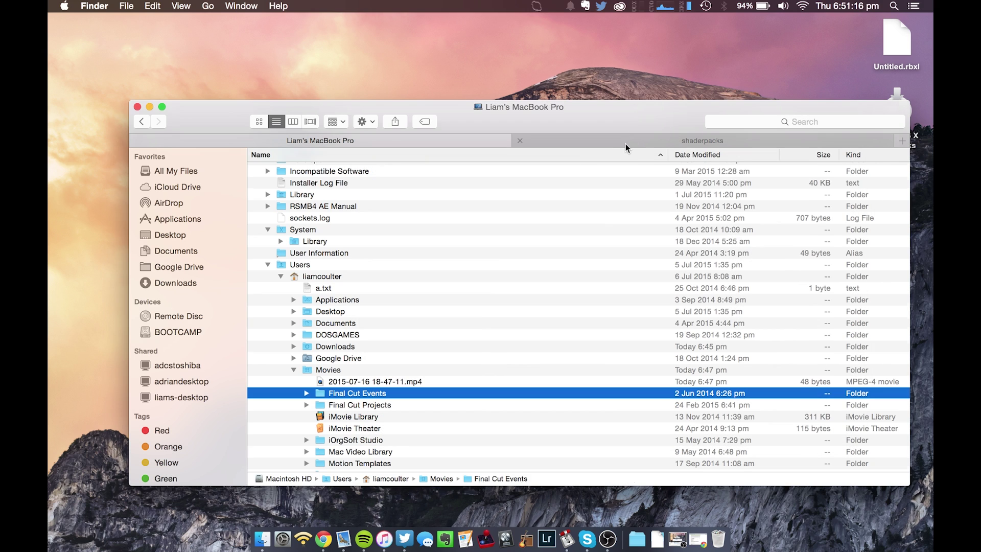
left_click(626, 141)
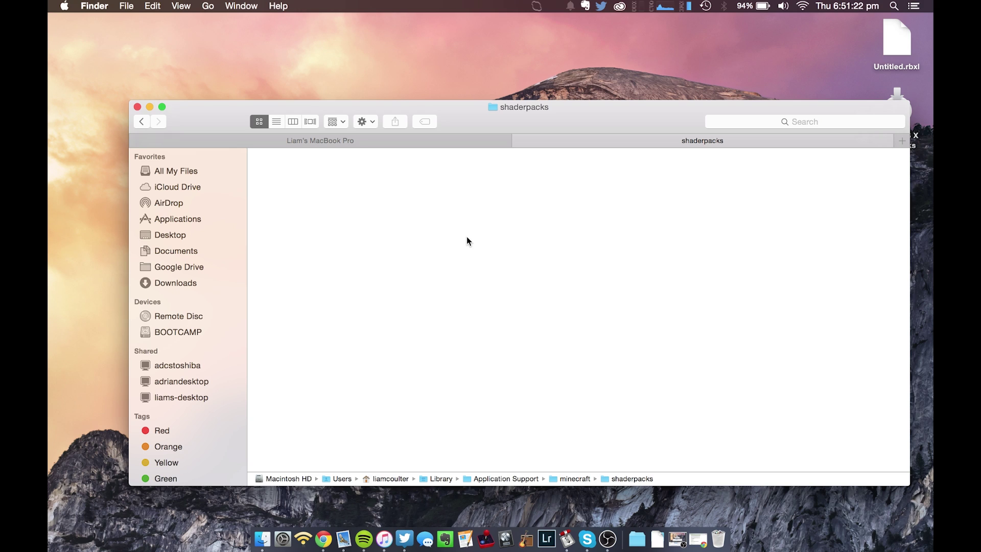
right_click(414, 226)
left_click(461, 271)
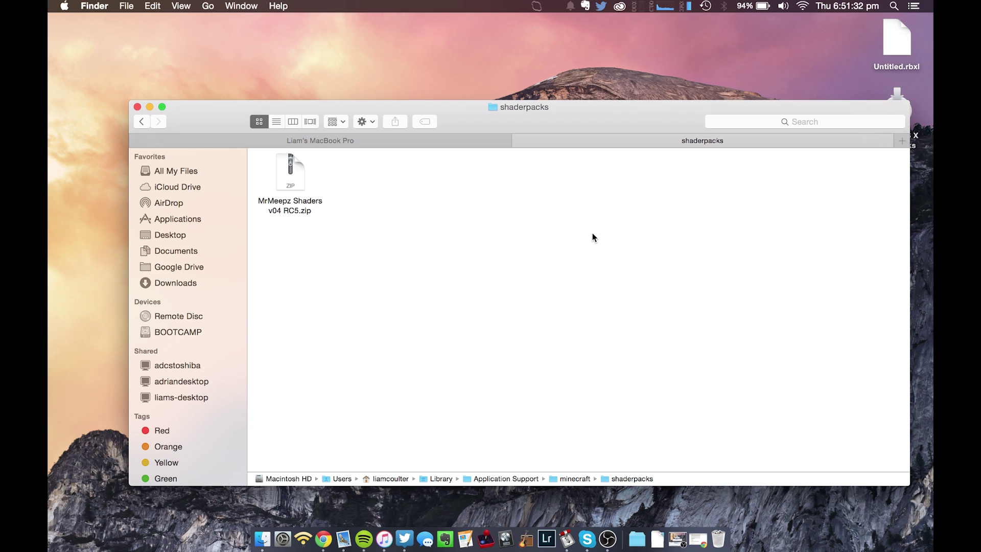
- Minimise both Finder windows and start Minecraft with the 1.8-ShadersMod profile, finding the launcher by searching for "minecraft"
left_click(149, 107)
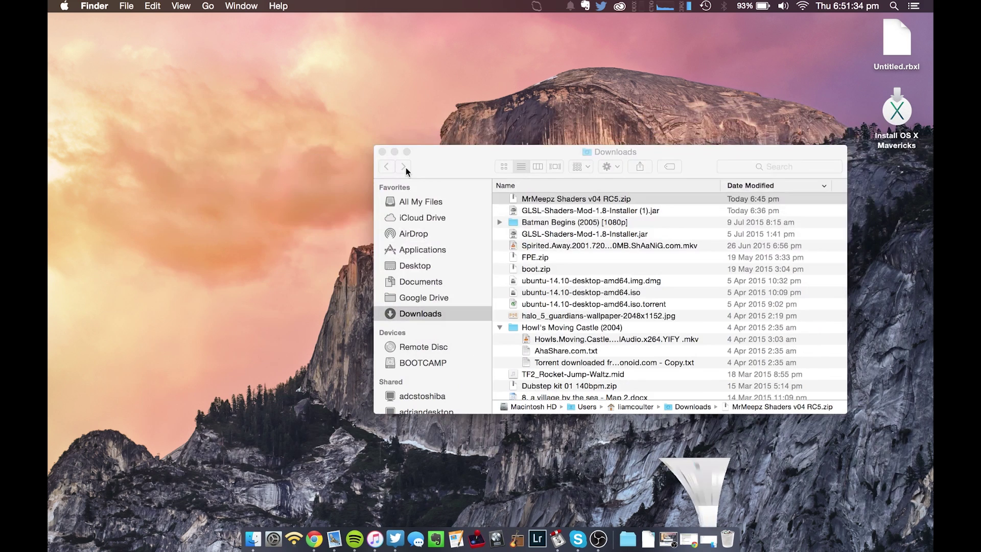
key("super+space")
type("minecraft")
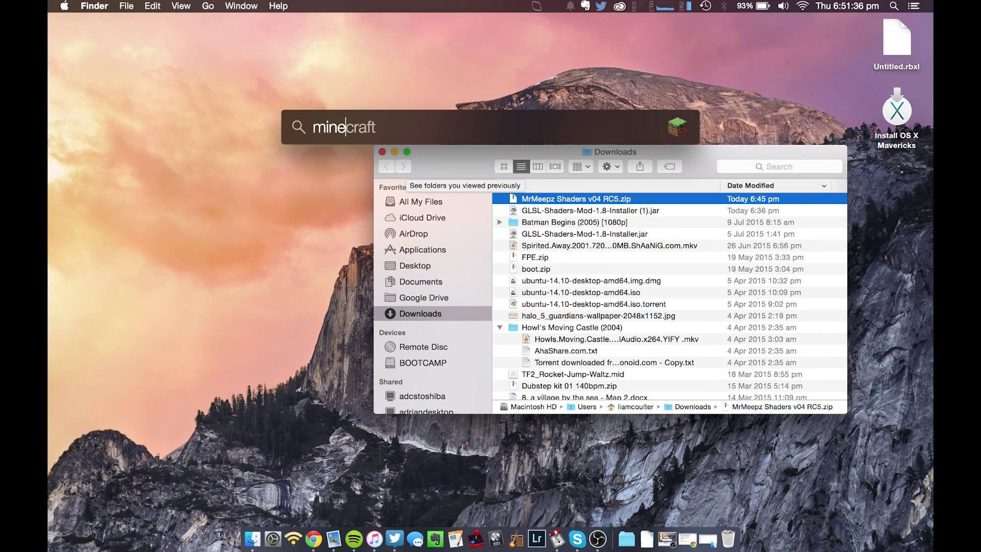
key("Return")
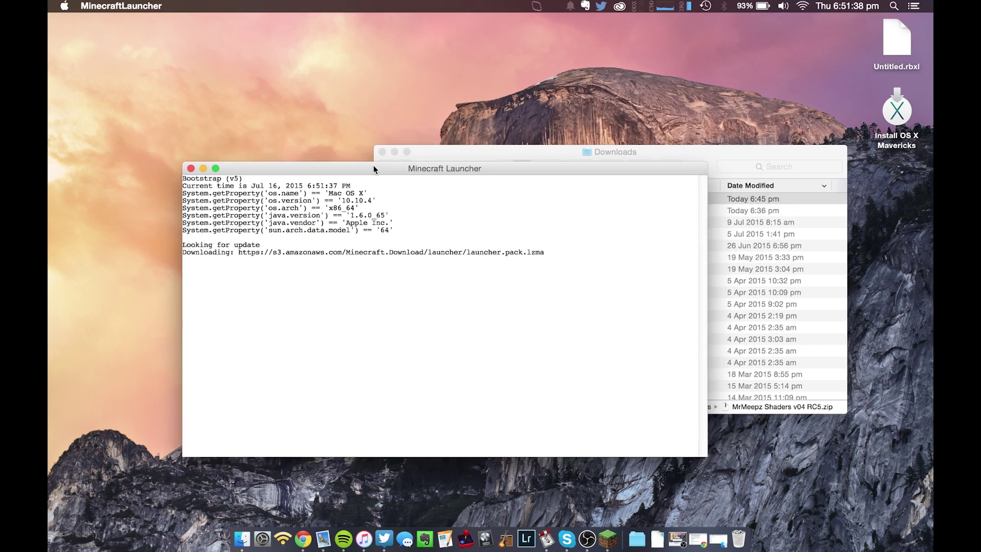
left_click(400, 151)
left_click(395, 152)
left_click_drag(429, 179, 487, 128)
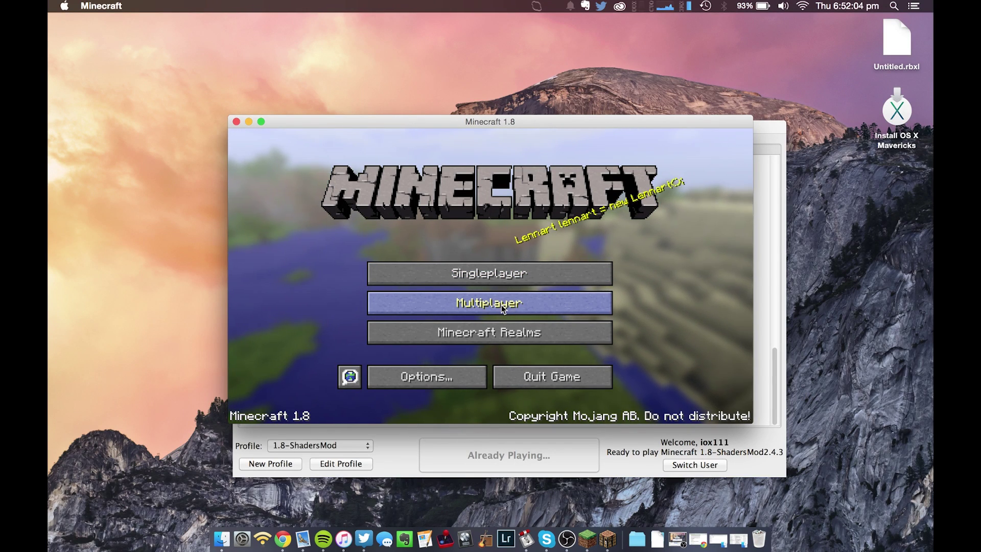
left_click_drag(453, 122, 457, 117)
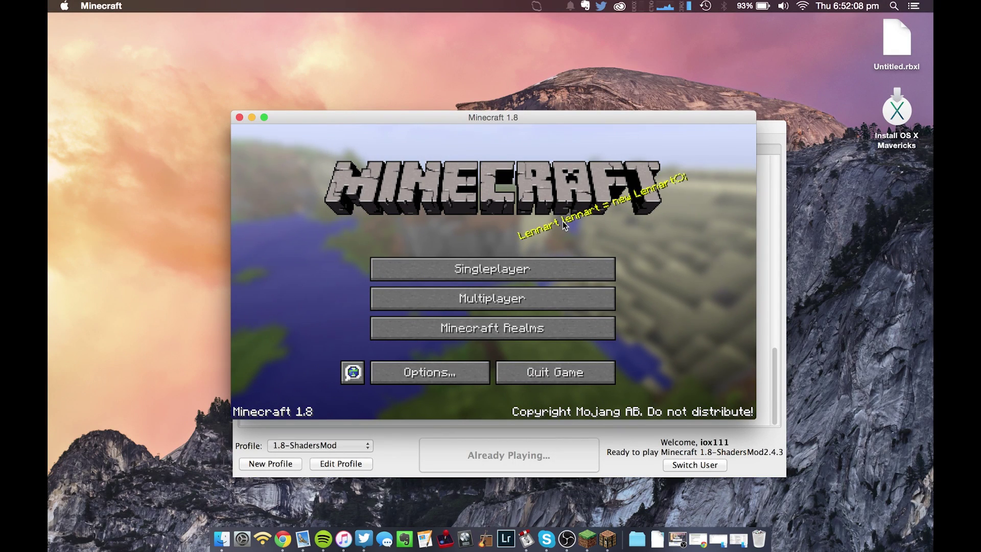
- Check the available packs in Minecraft's Shaders options and return to the title screen
left_click(445, 381)
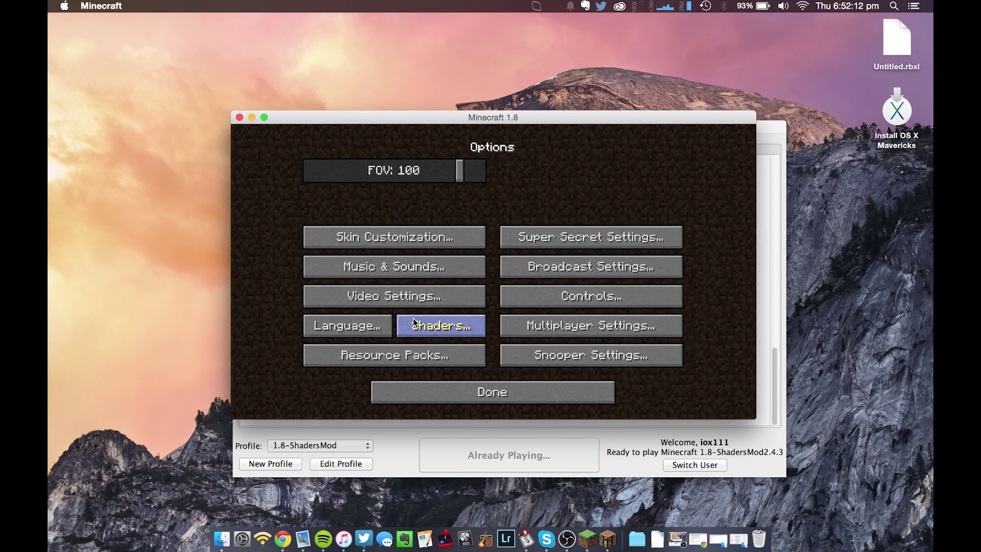
left_click(449, 327)
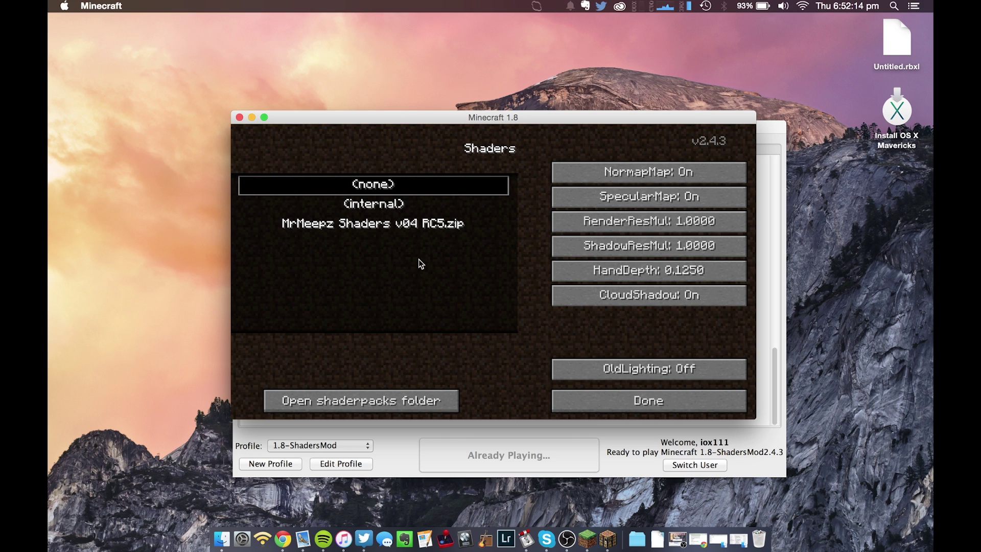
left_click(636, 402)
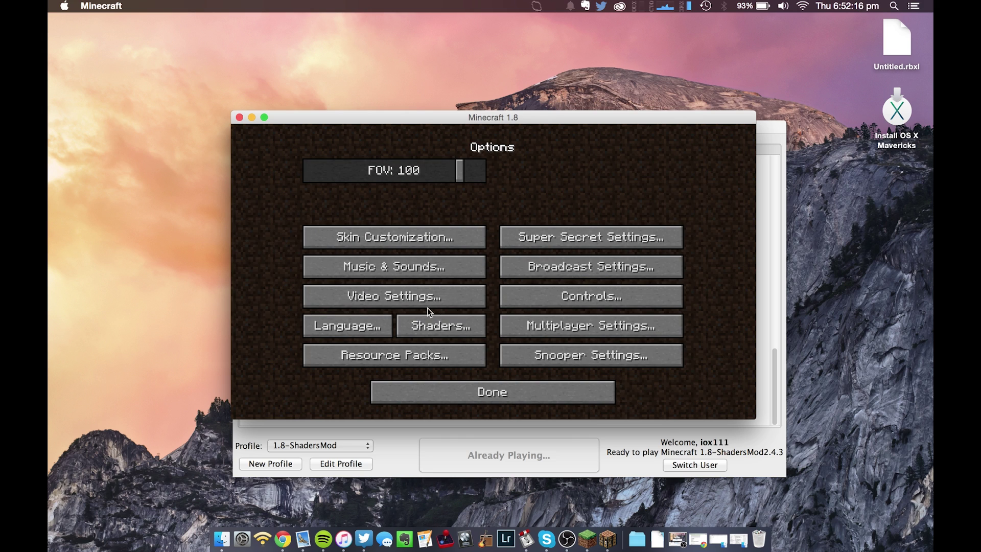
left_click(443, 317)
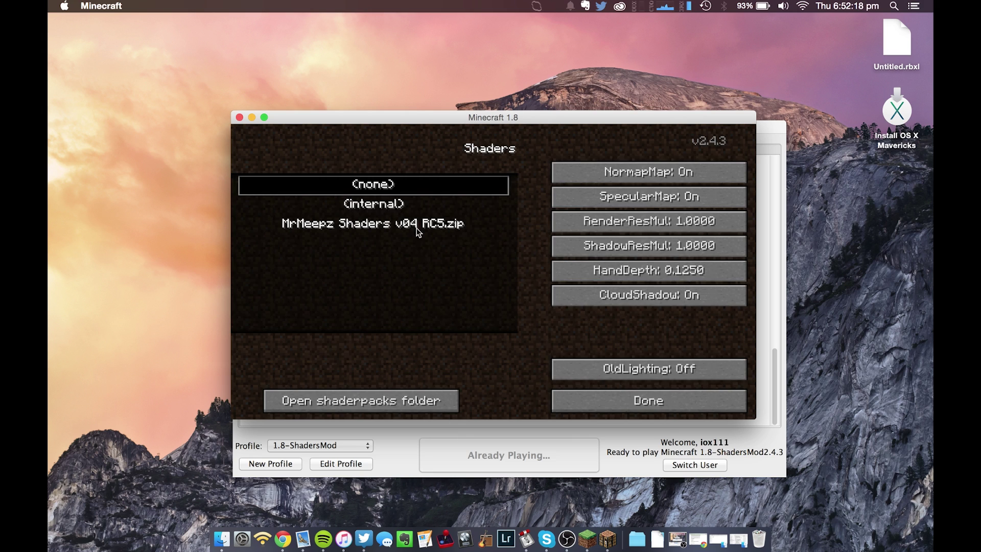
left_click(649, 401)
left_click(534, 394)
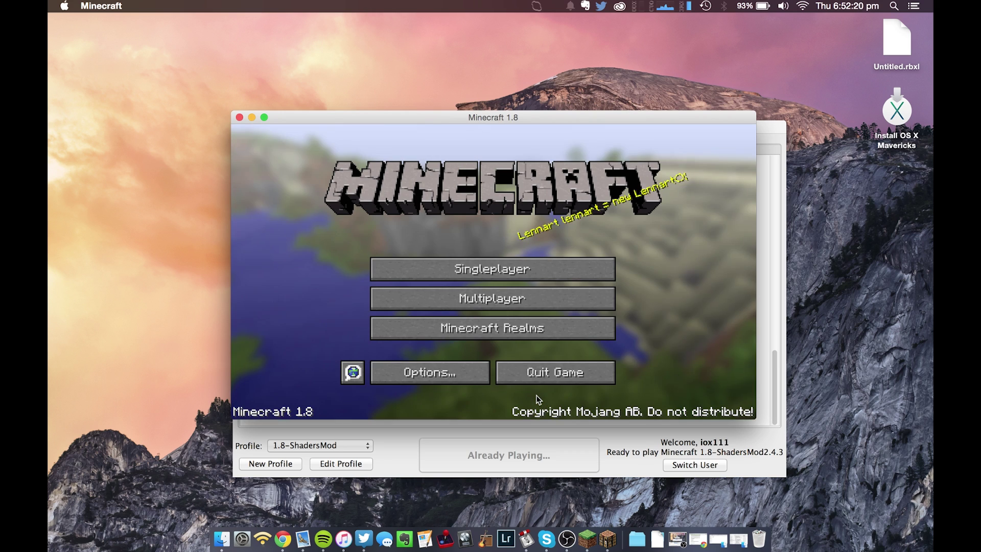
- Create a new singleplayer world named "Test World" with the game mode set to Creative
left_click(516, 276)
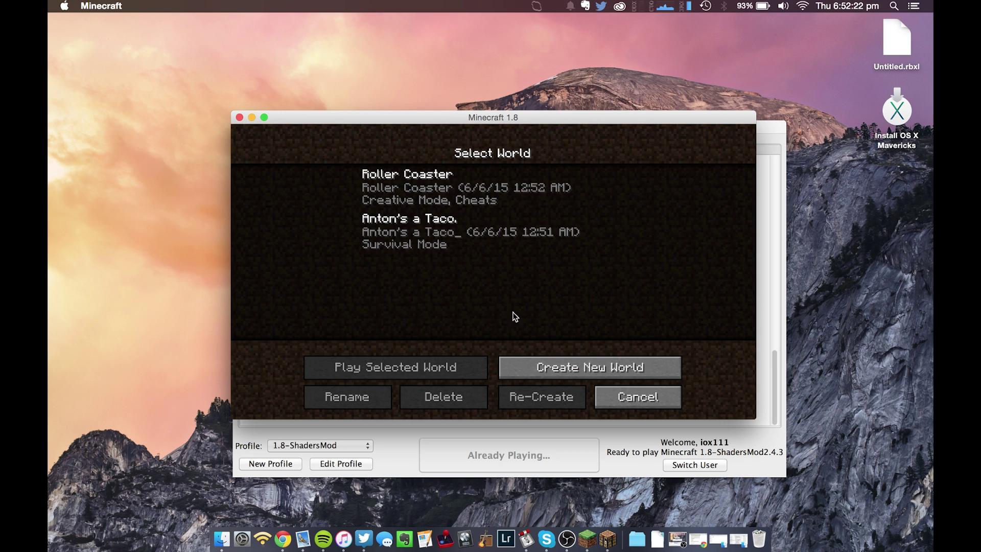
left_click(590, 368)
key("BackSpace")
key("BackSpace")
key("BackSpace")
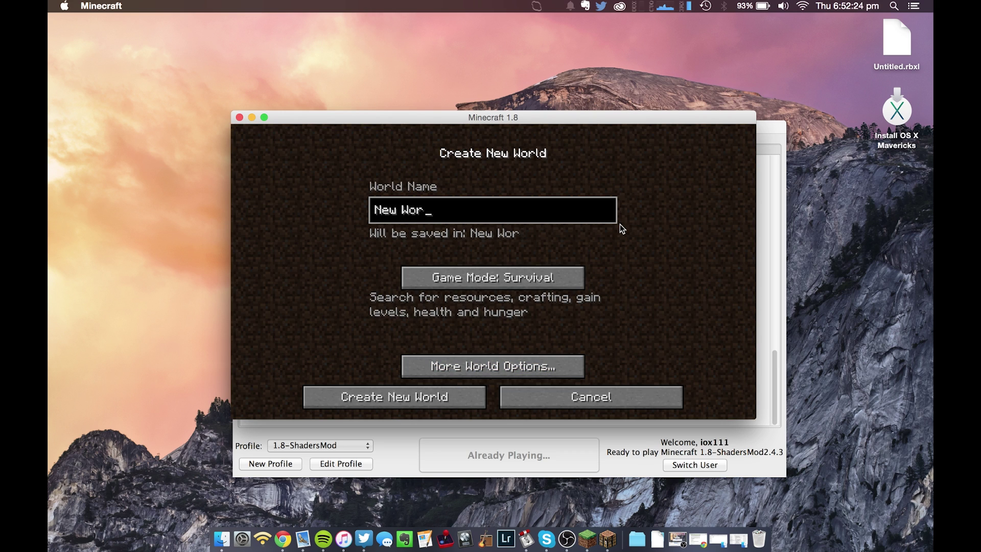
key("BackSpace")
key("BackSpace")
key("BackSpace")
key("BackSpace")
key("BackSpace")
key("BackSpace")
type("Test World")
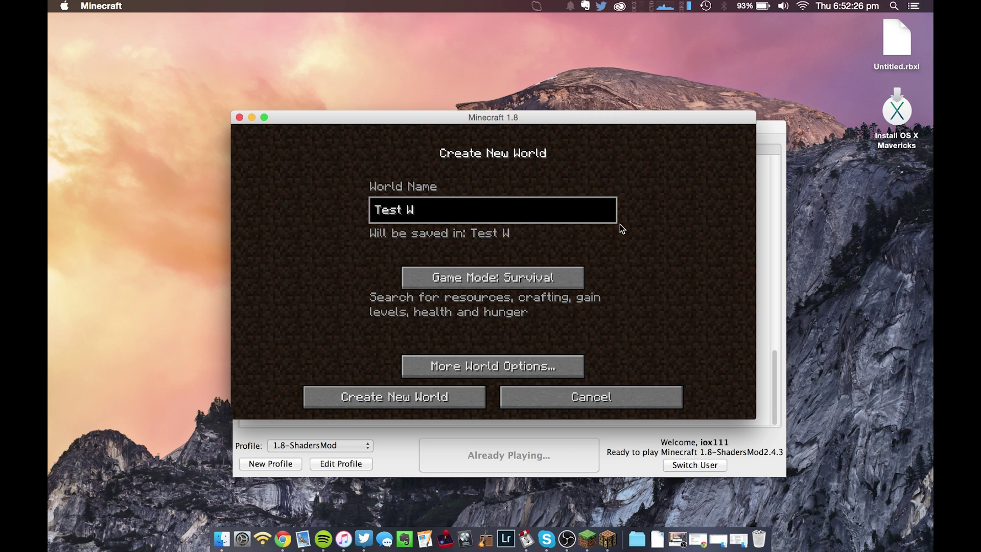
left_click(531, 276)
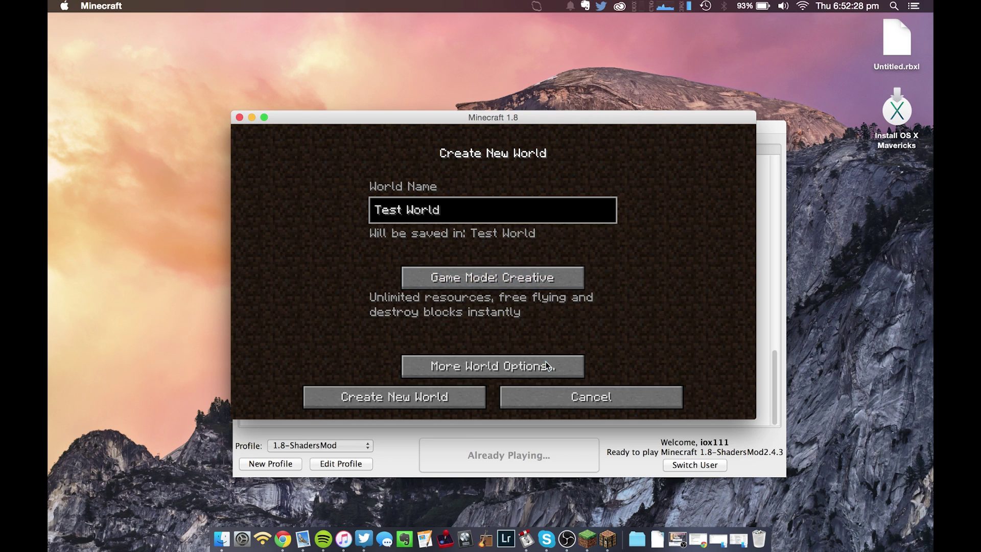
left_click(428, 394)
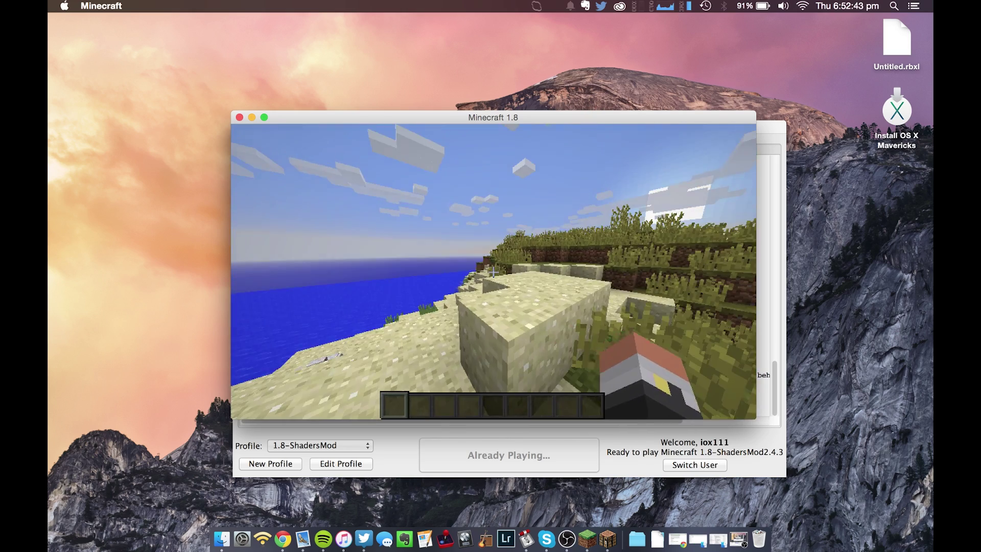
- Walk through the new world's terrain to view it with no shader pack selected
key("w")
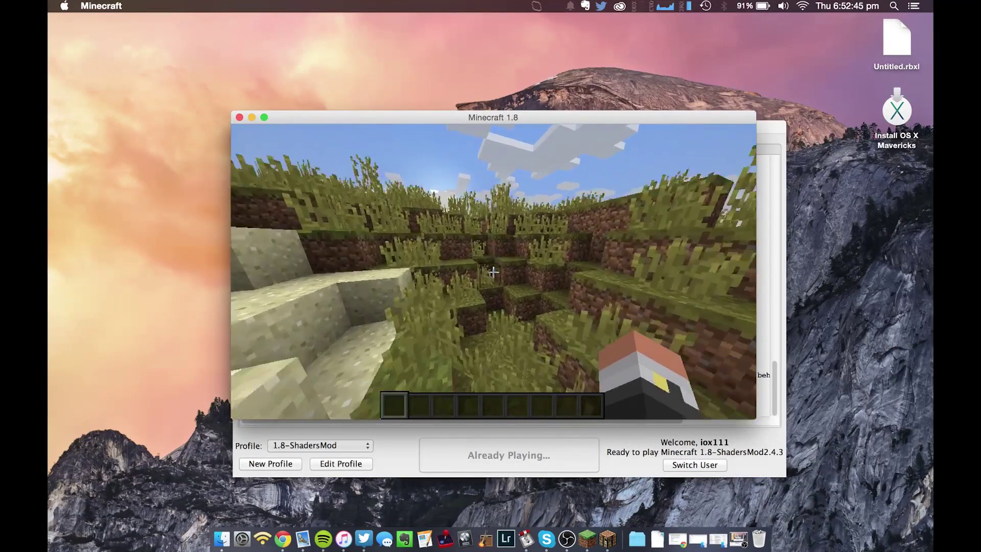
key("w")
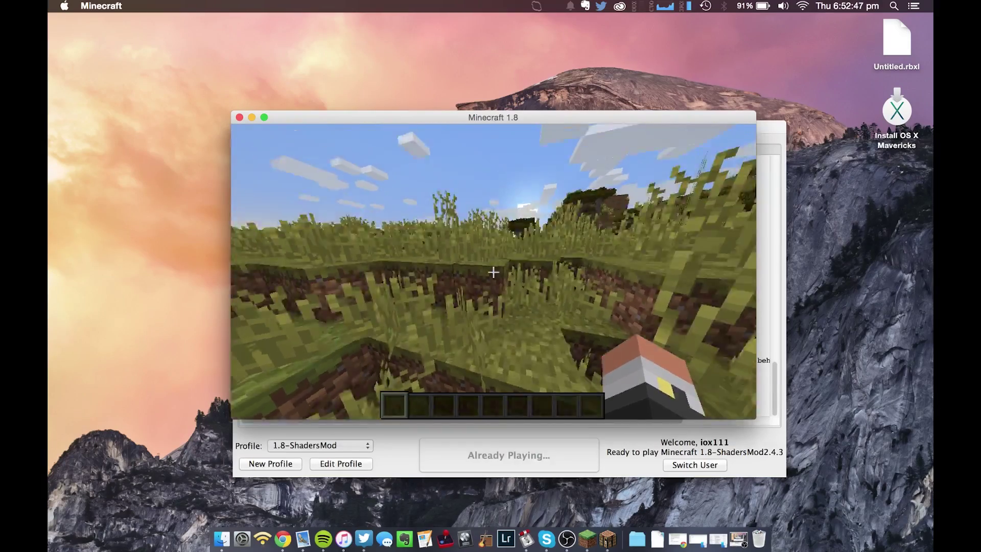
key("w")
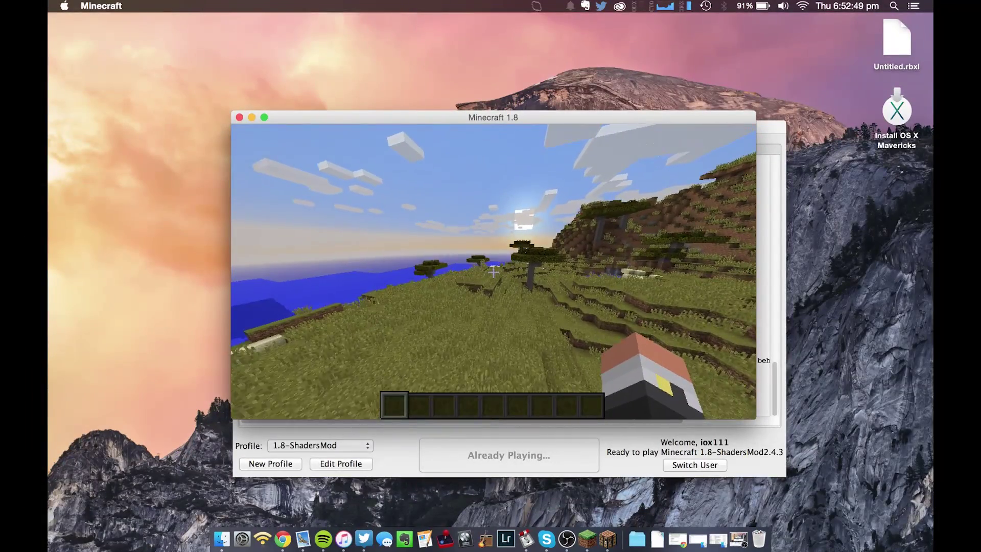
- Enable "MrMeepz Shaders v04 RC5.zip" in the in-game Shaders options and return to the game
key("Escape")
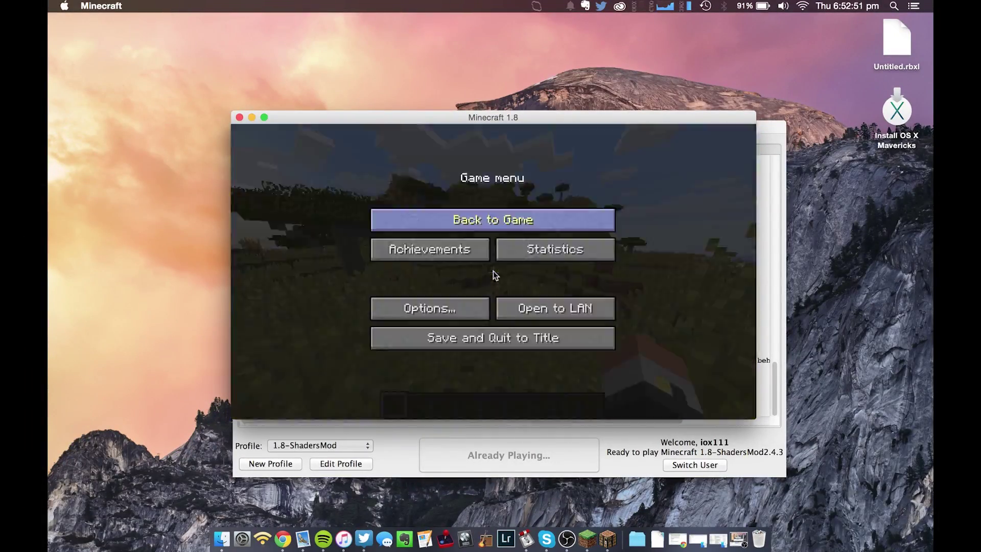
left_click(446, 309)
left_click(456, 319)
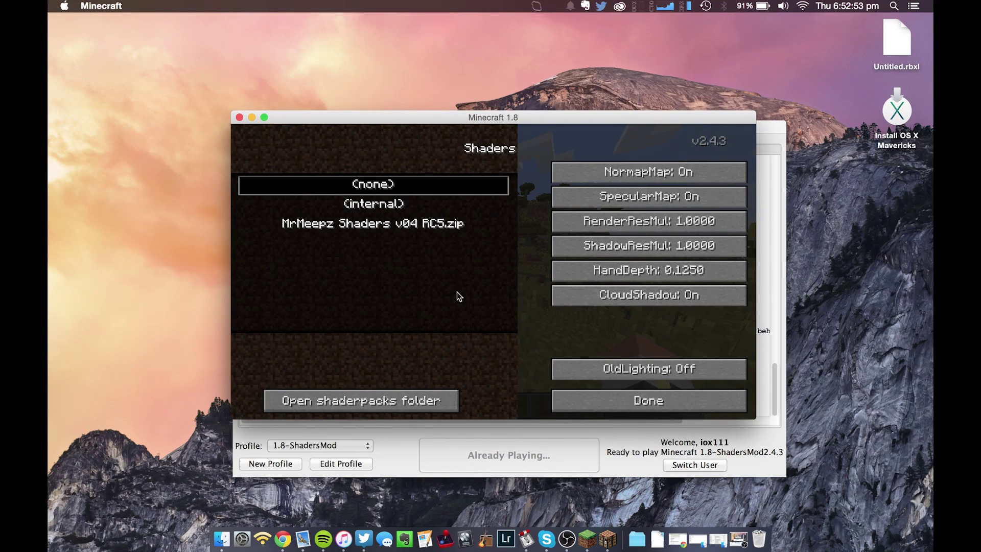
left_click(411, 228)
left_click(605, 397)
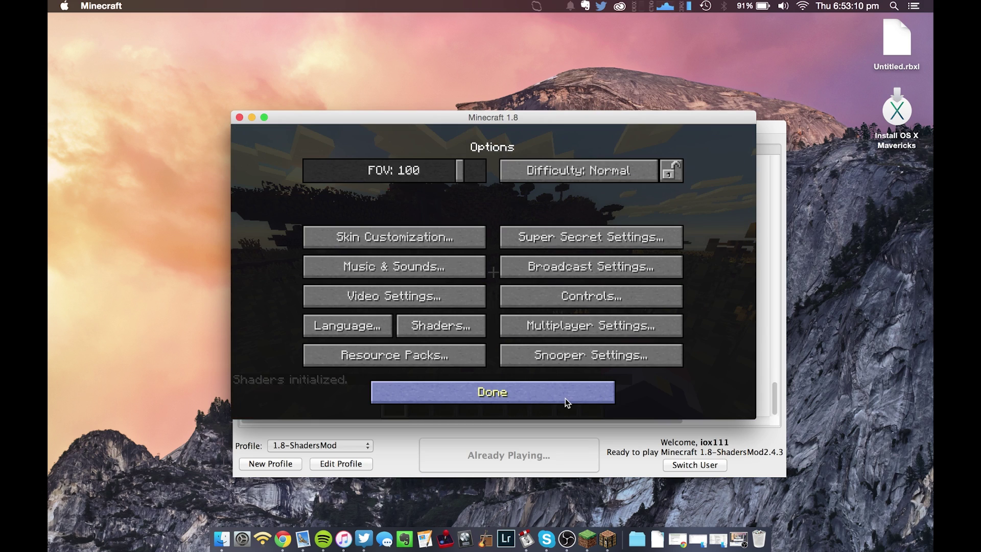
left_click(564, 397)
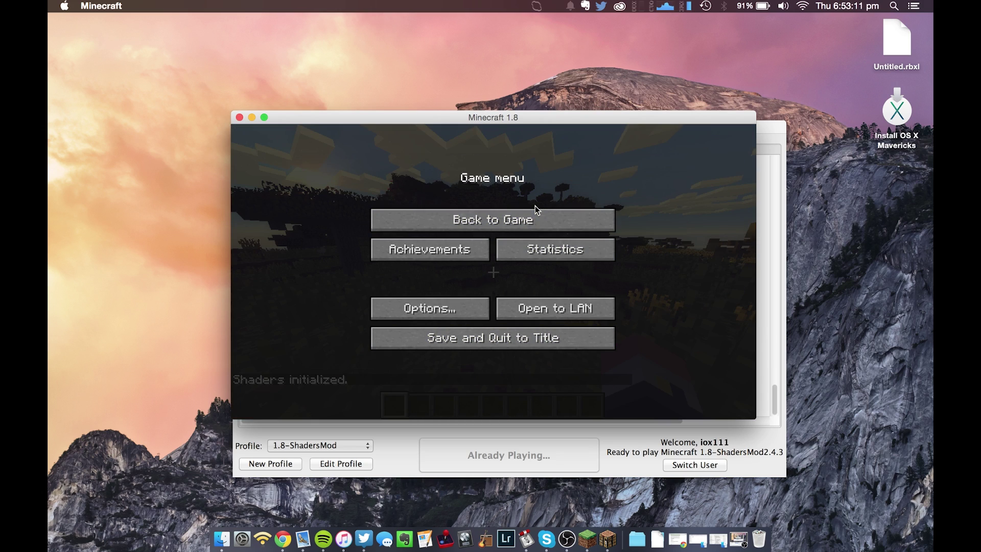
left_click(535, 211)
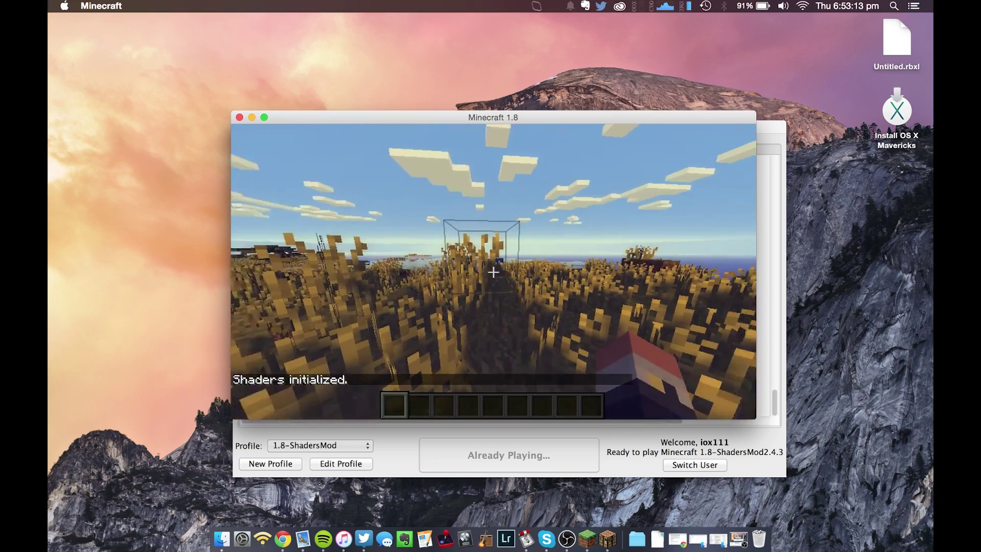